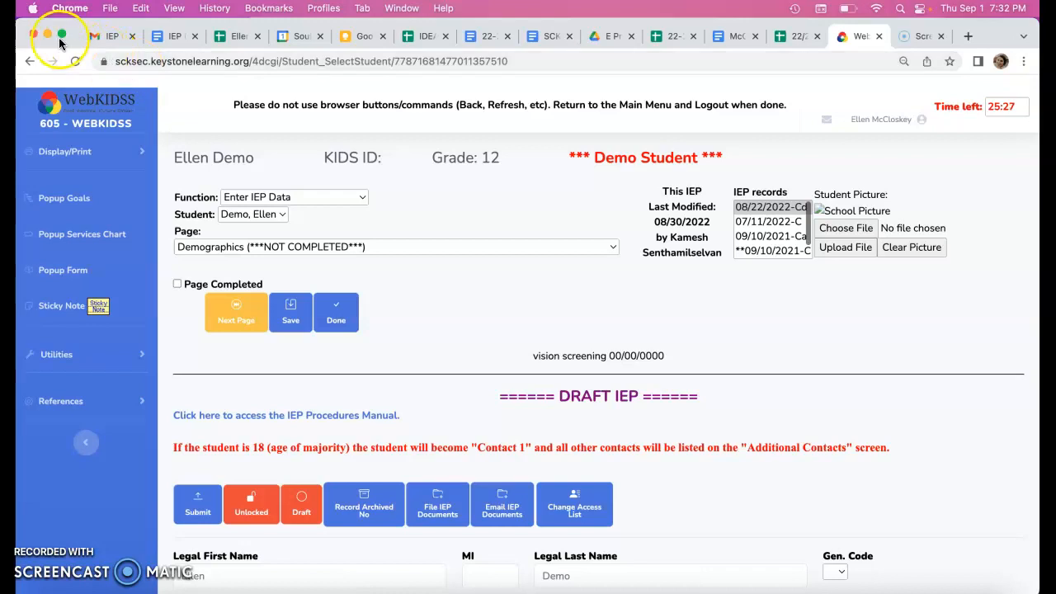
Step: Minimise the browser, then open EDemo IEP Packet_08/22/2022.pdf from the desktop and move its window clear of the other PDF files
click(47, 36)
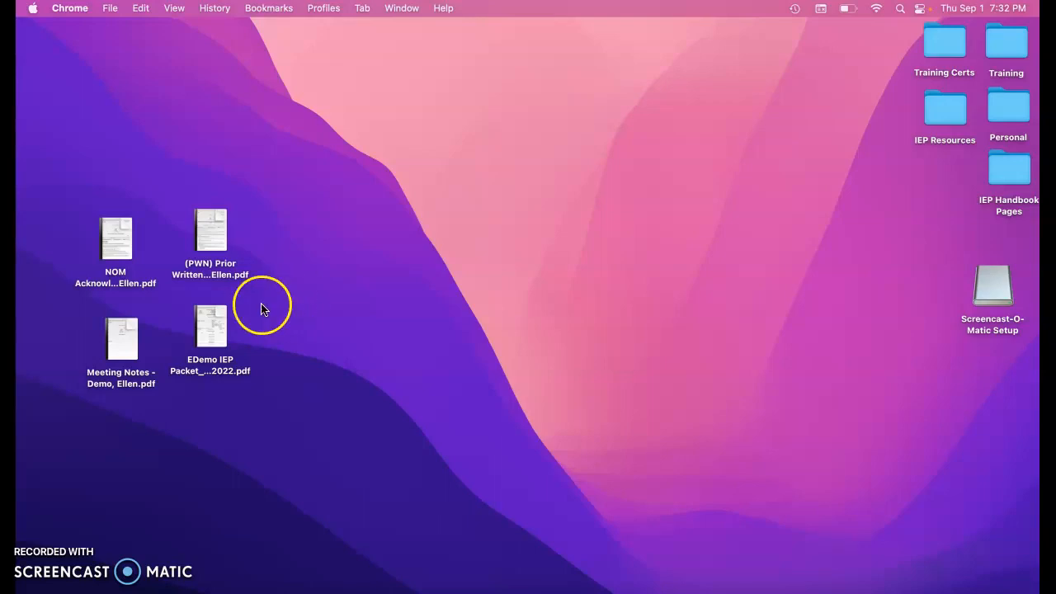
double_click(219, 321)
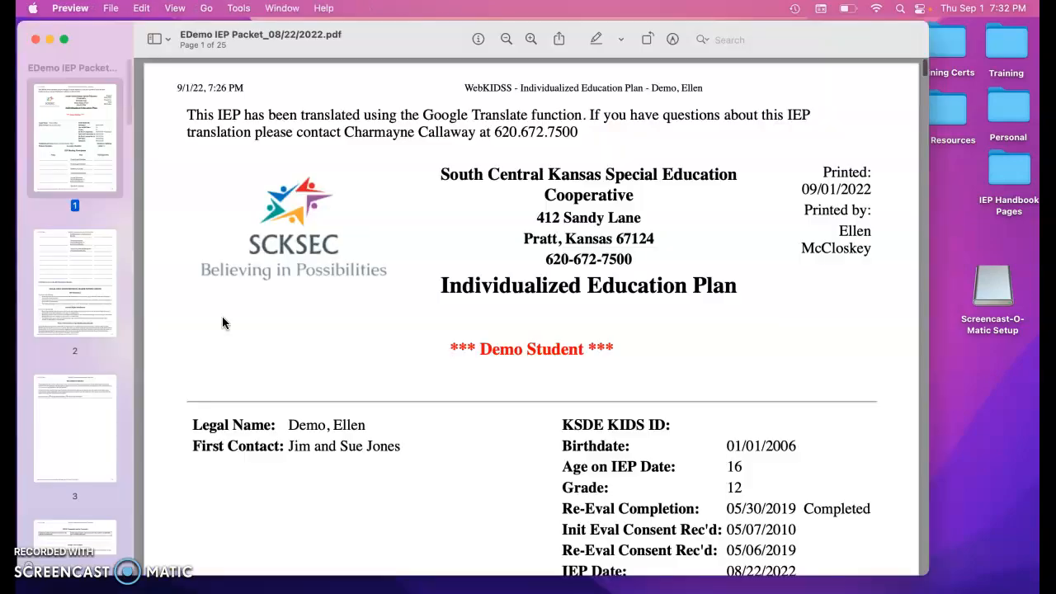
drag(352, 35, 435, 6)
drag(122, 172, 267, 154)
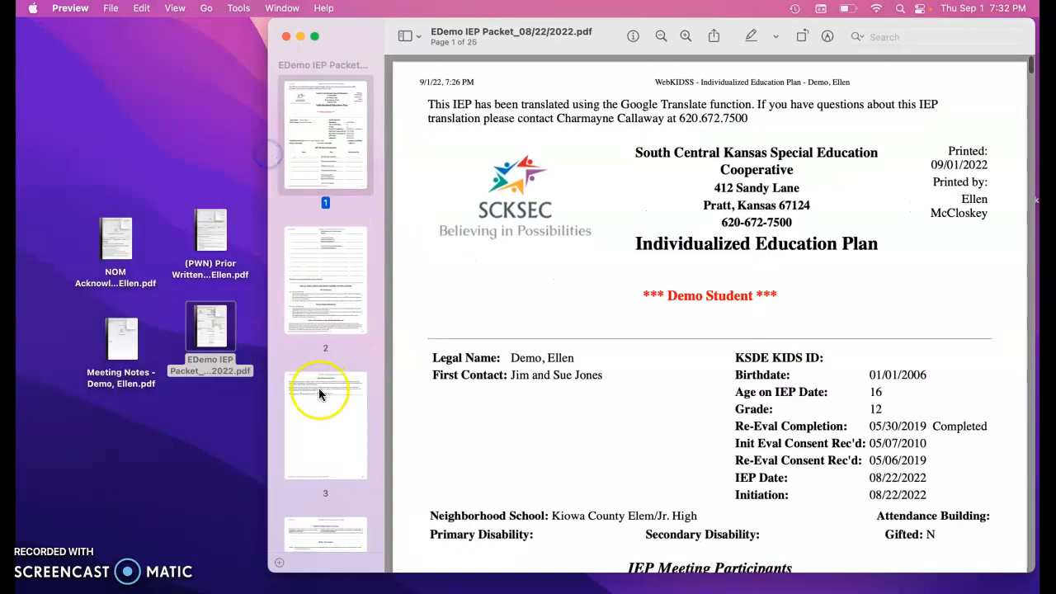
Step: Add the NOM Acknowledgement PDF from the desktop after the last page of the IEP packet
scroll(318, 387, down, 3)
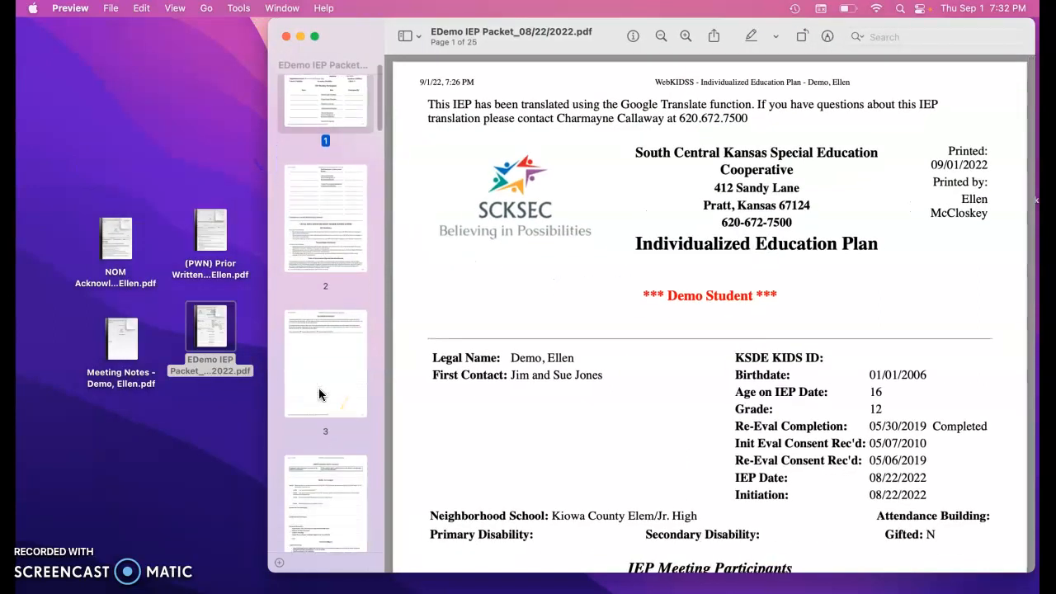
scroll(319, 388, down, 10)
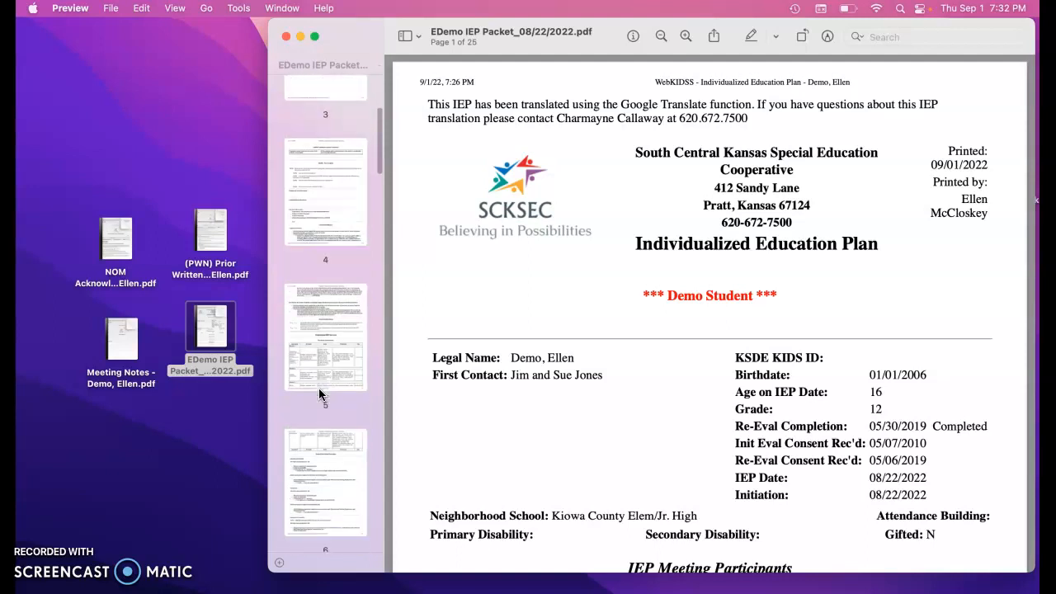
scroll(318, 394, down, 12)
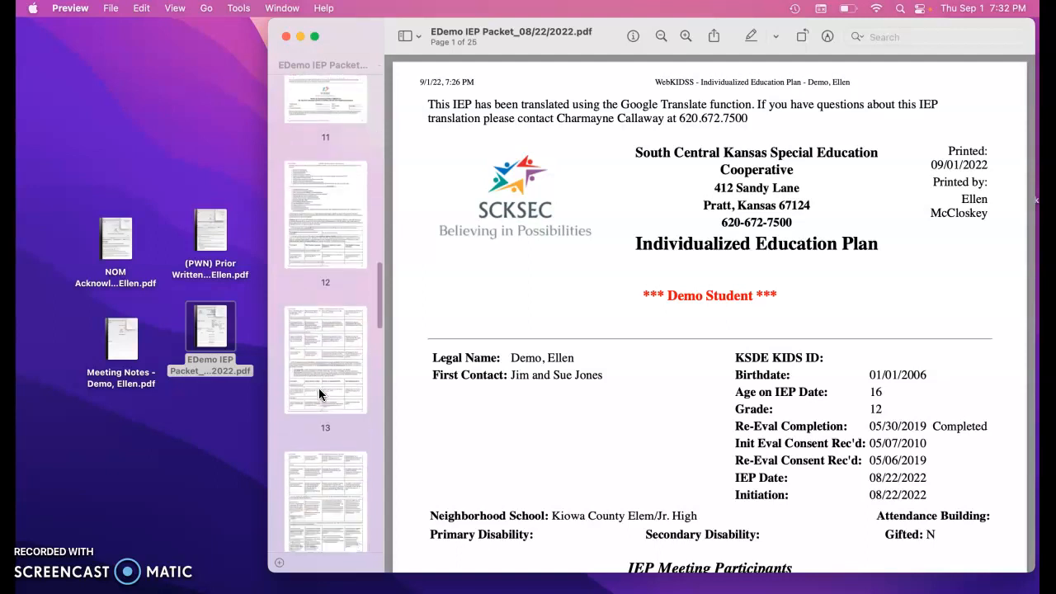
scroll(319, 395, down, 8)
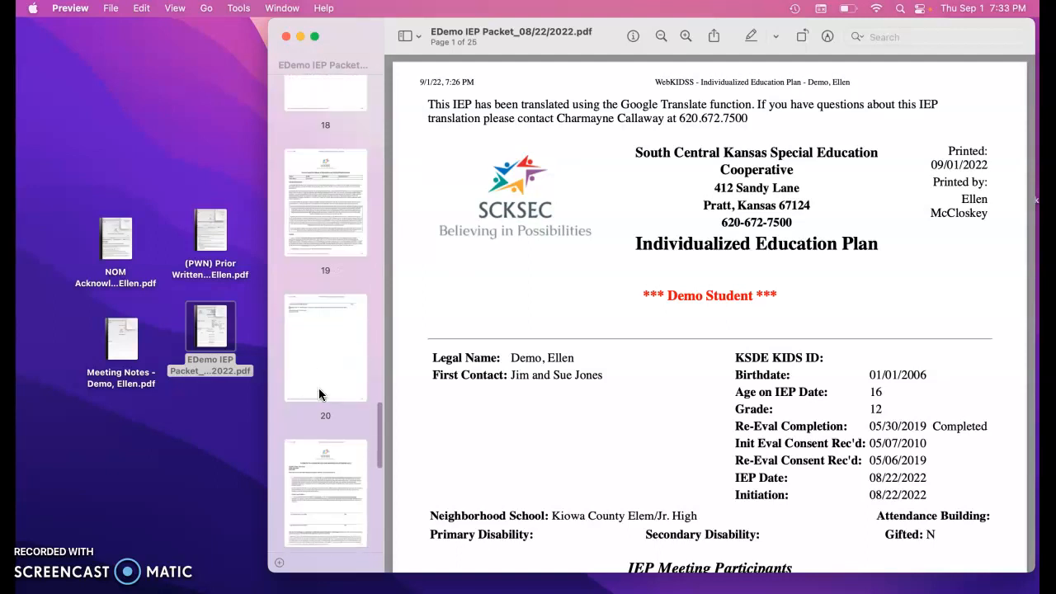
scroll(318, 389, down, 5)
click(215, 351)
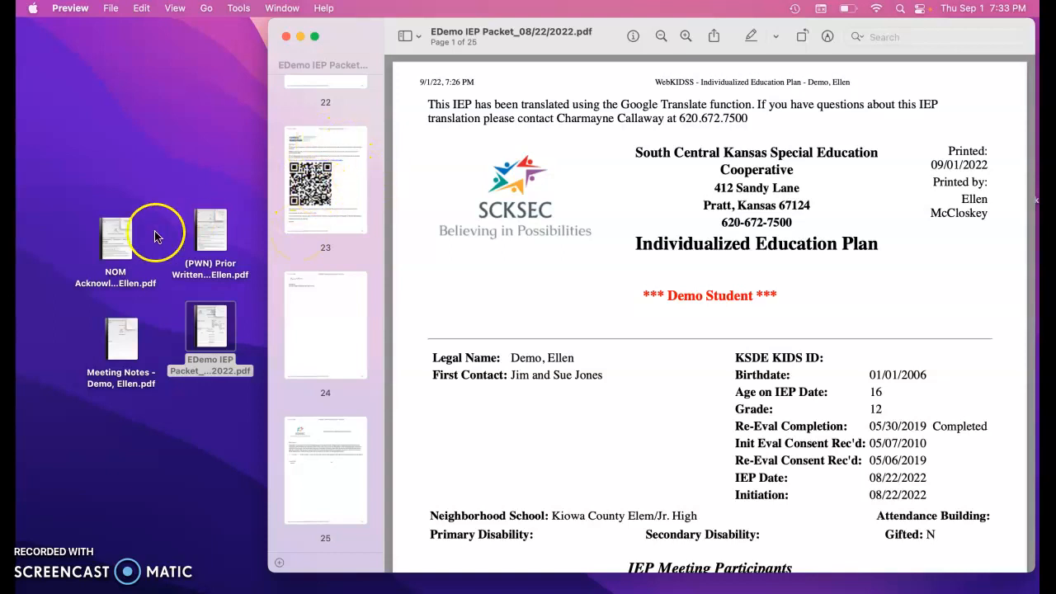
click(198, 235)
drag(198, 235, 231, 216)
drag(109, 238, 314, 528)
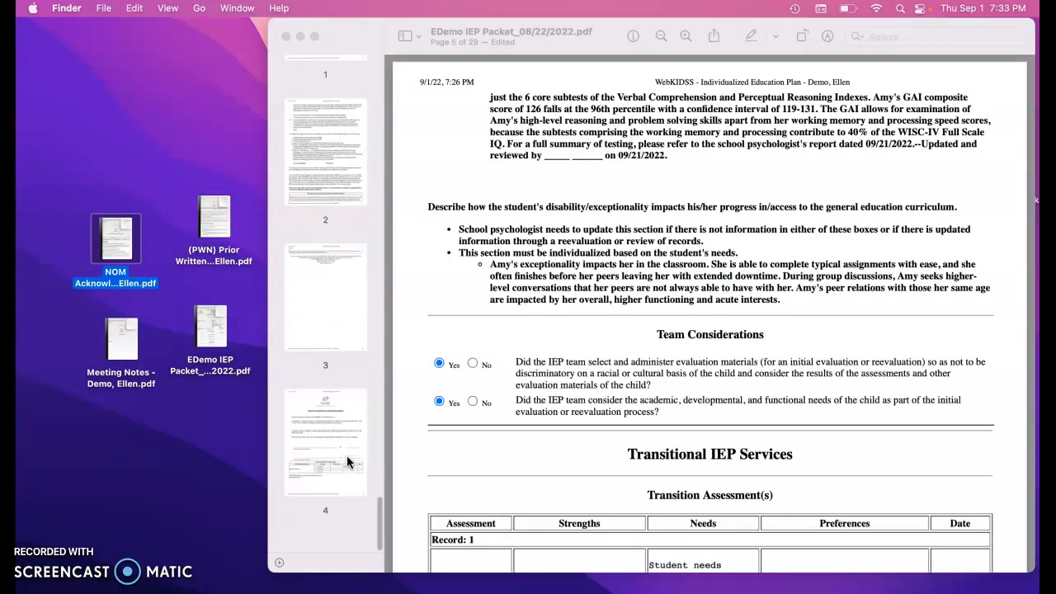
click(342, 467)
Step: Look through the added NOM Acknowledgement pages at the end of the packet
drag(204, 210, 353, 287)
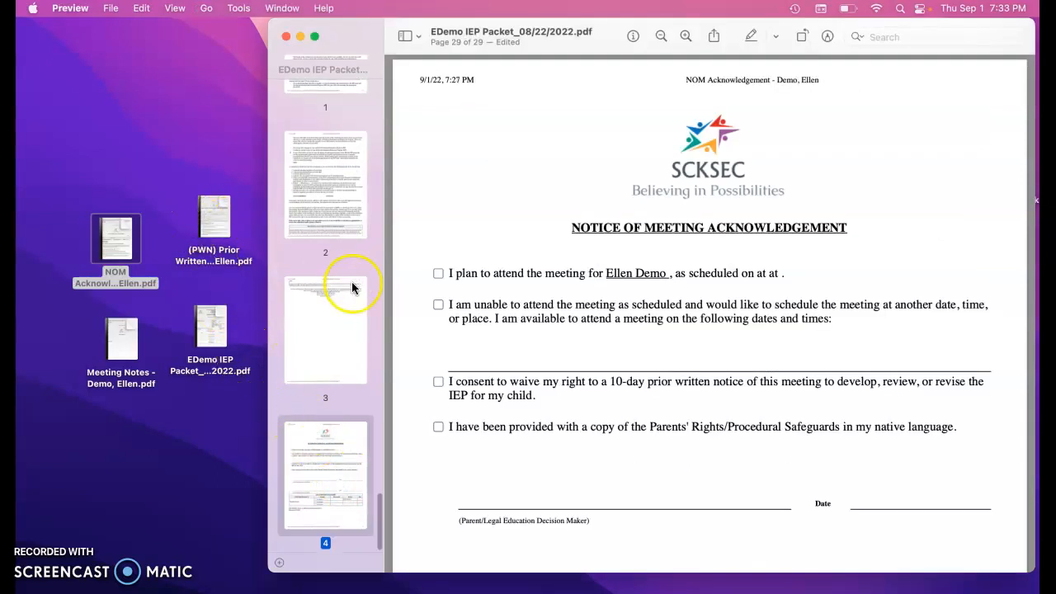
scroll(353, 280, up, 4)
click(337, 202)
click(335, 345)
scroll(334, 344, down, 5)
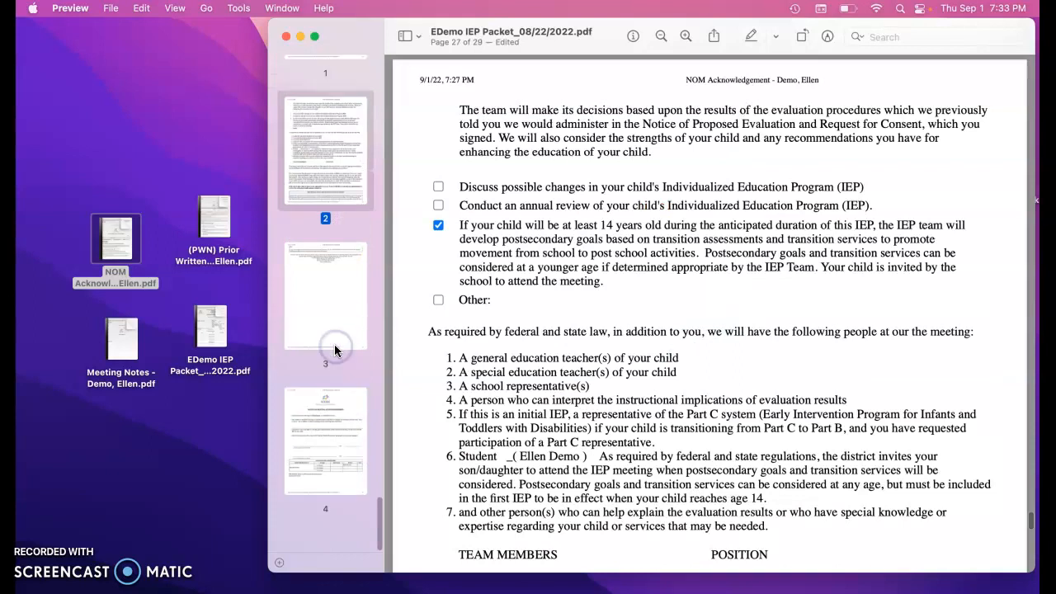
click(331, 479)
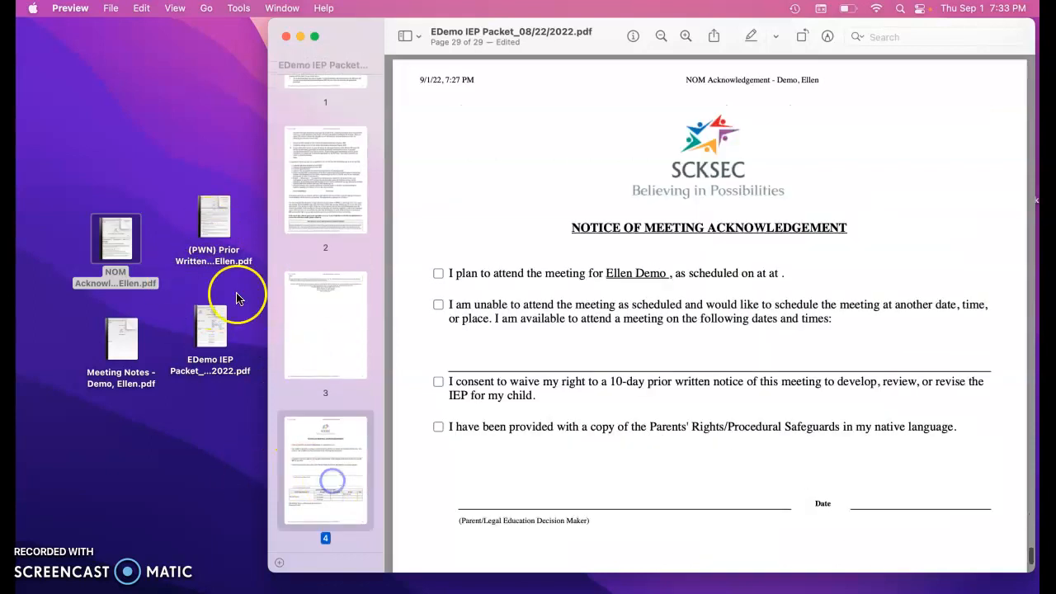
Step: Add the (PWN) Prior Written Notice PDF from the desktop to the end of the packet and display its last page
drag(201, 215, 330, 537)
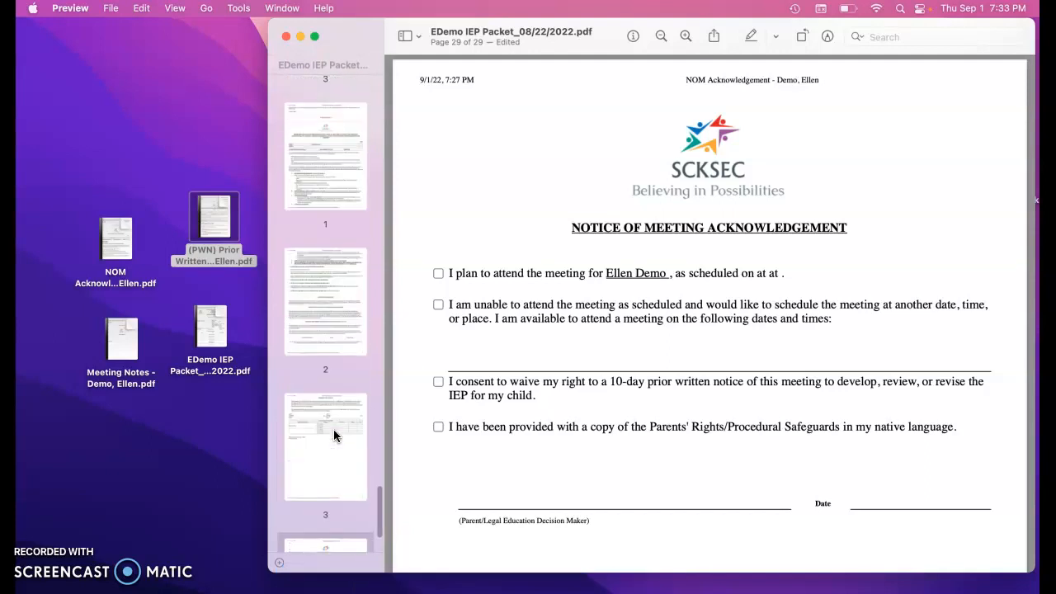
scroll(333, 429, down, 4)
click(210, 214)
drag(209, 213, 322, 518)
click(326, 470)
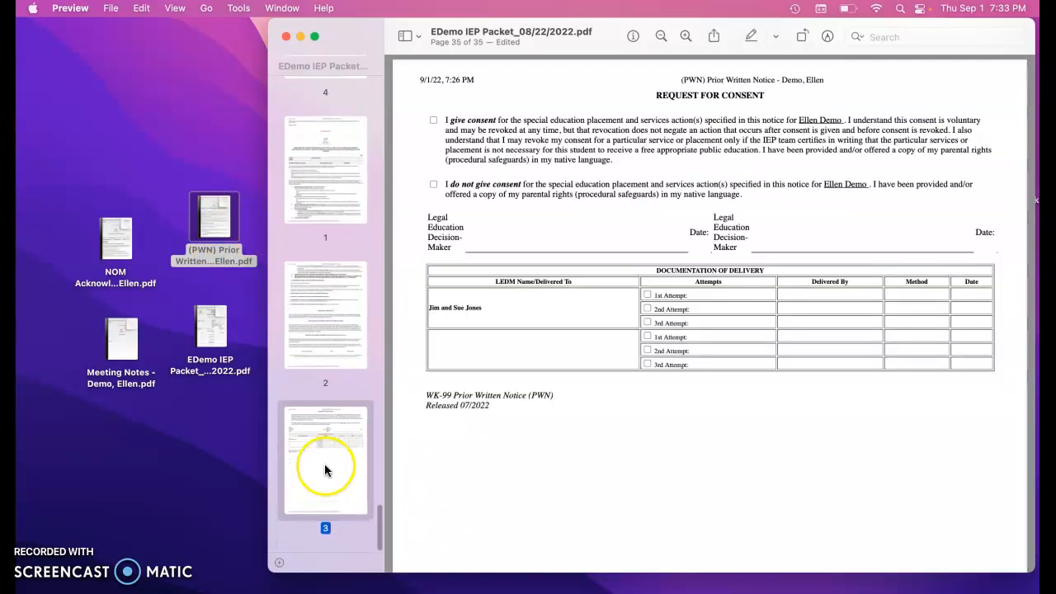
Step: Add the Meeting Notes PDF to the end of the packet and look through the combined pages
drag(122, 339, 318, 509)
click(322, 325)
click(322, 189)
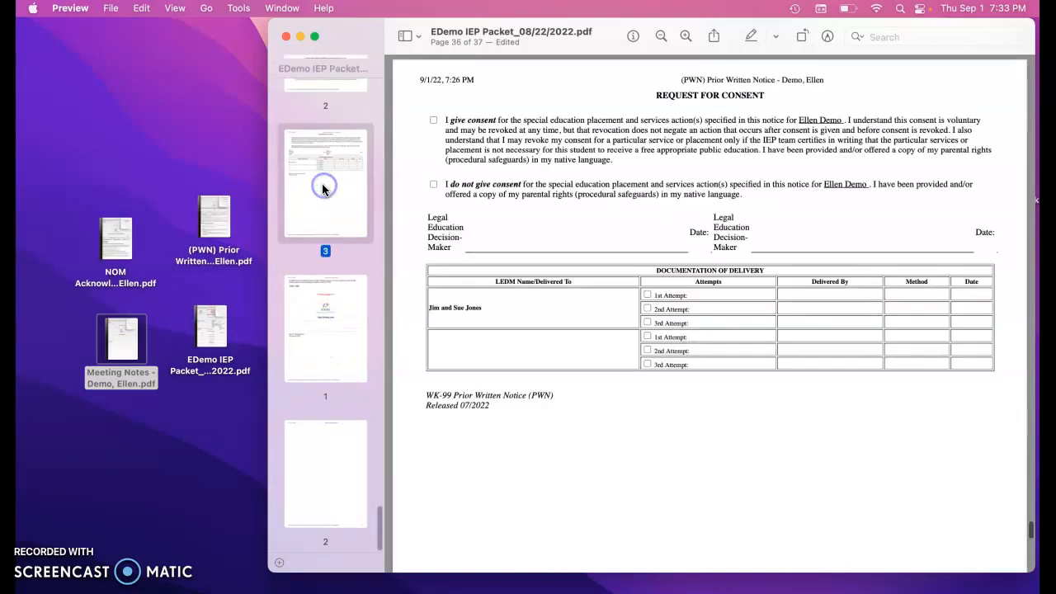
scroll(323, 185, up, 3)
click(323, 151)
scroll(322, 155, down, 4)
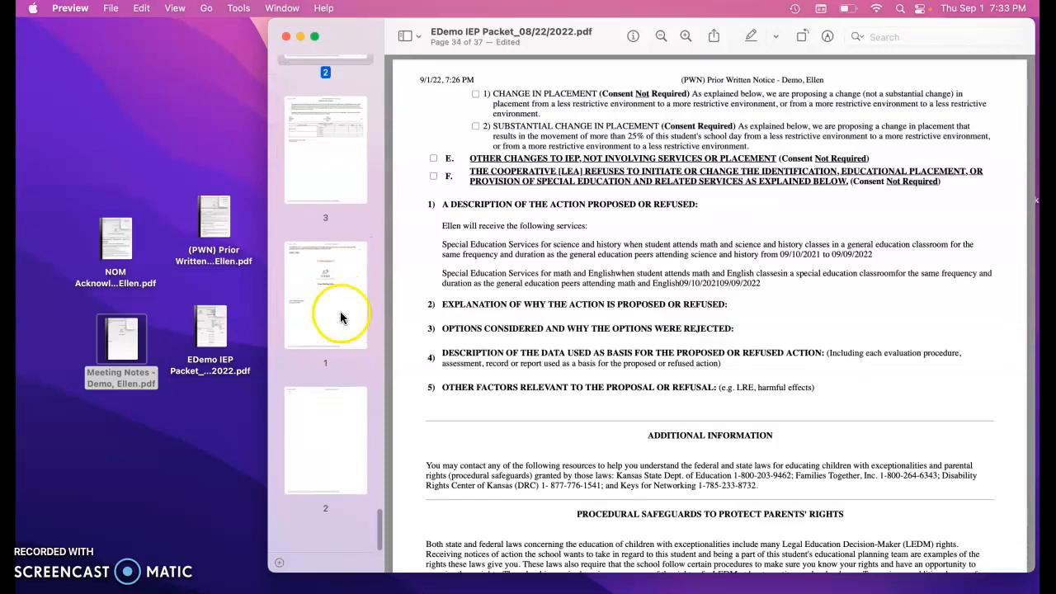
click(315, 462)
scroll(346, 334, up, 3)
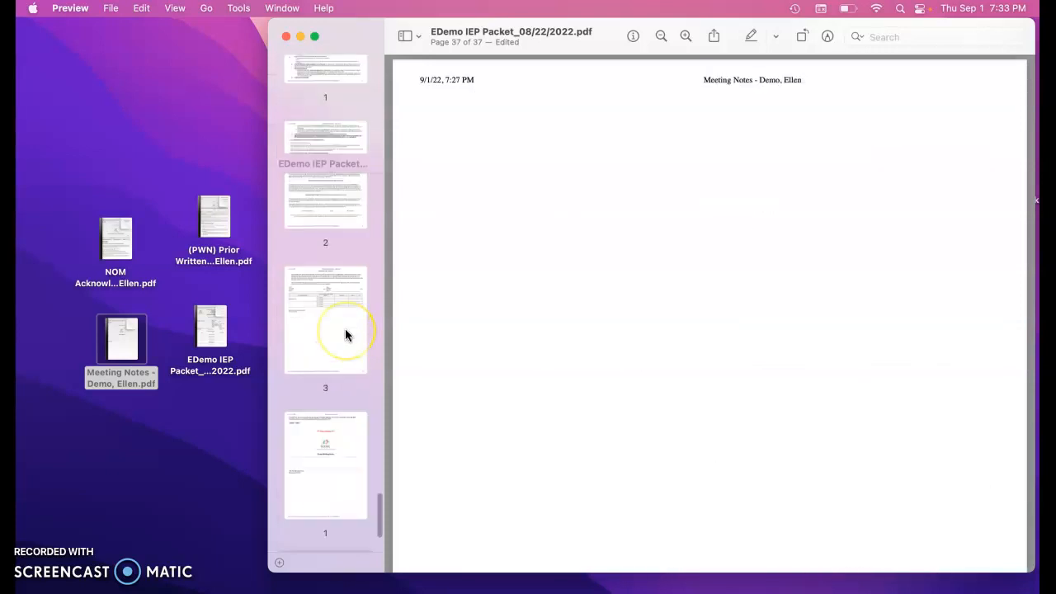
scroll(344, 329, up, 20)
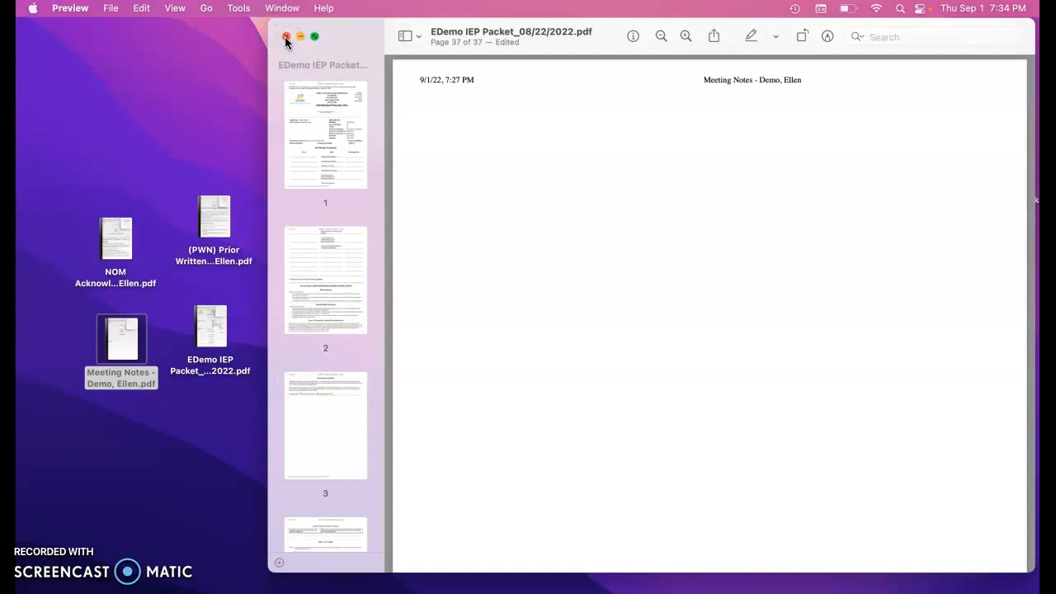
Step: Close the combined packet and move its file away from the other PDFs on the desktop
click(286, 37)
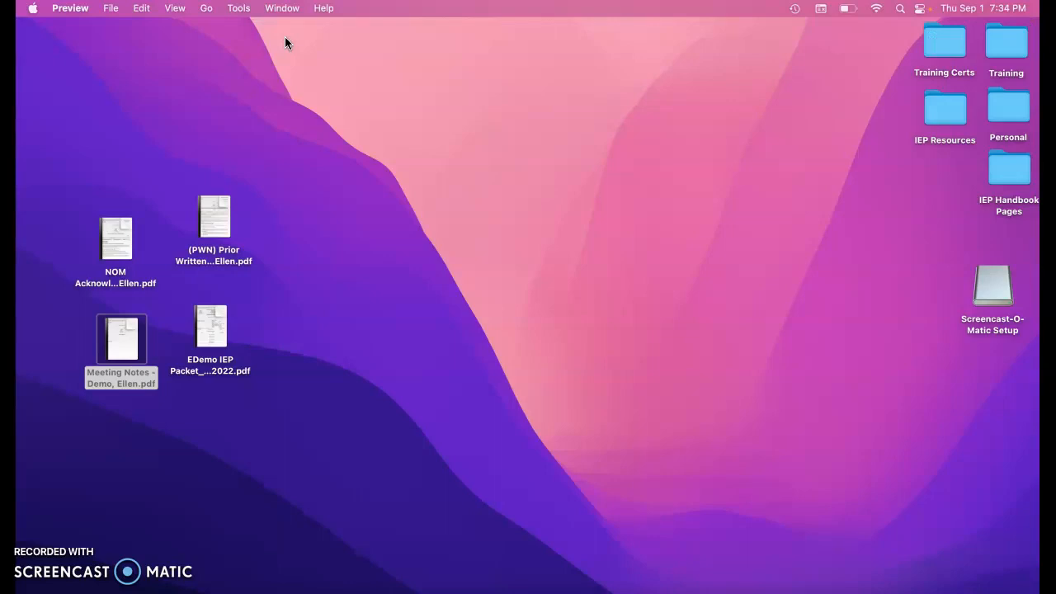
click(309, 292)
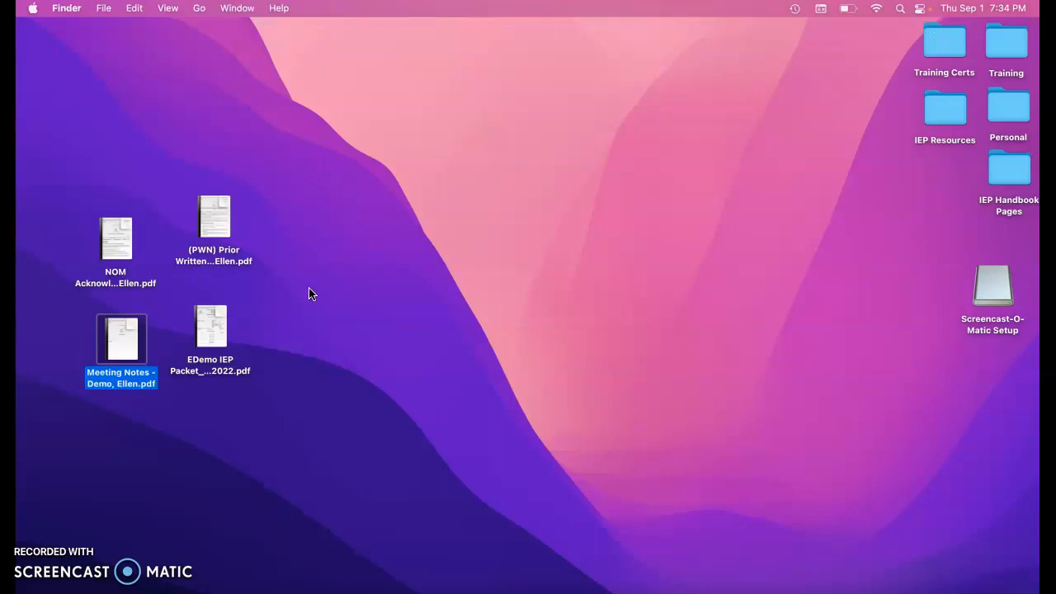
drag(212, 324, 484, 246)
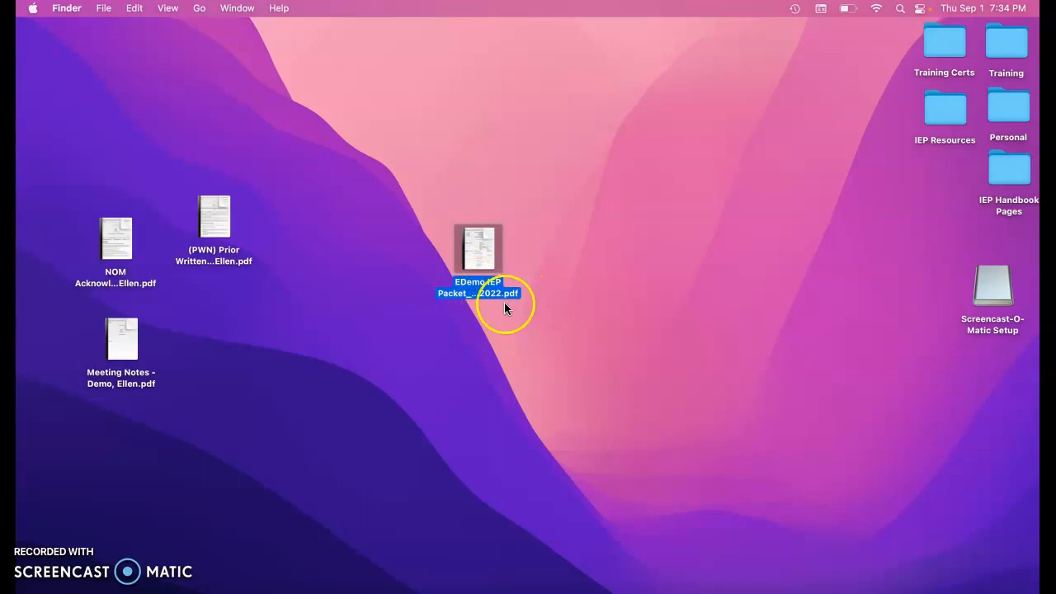
Step: Switch back to WebKIDSS in Chrome and go through the Display Images function to the student's image upload page
click(964, 588)
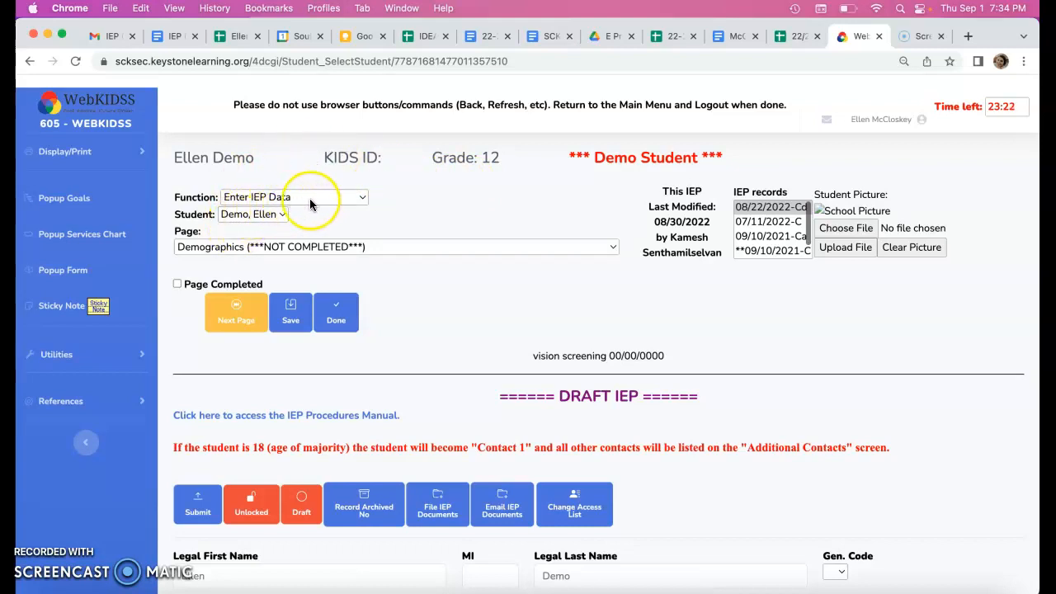
click(363, 197)
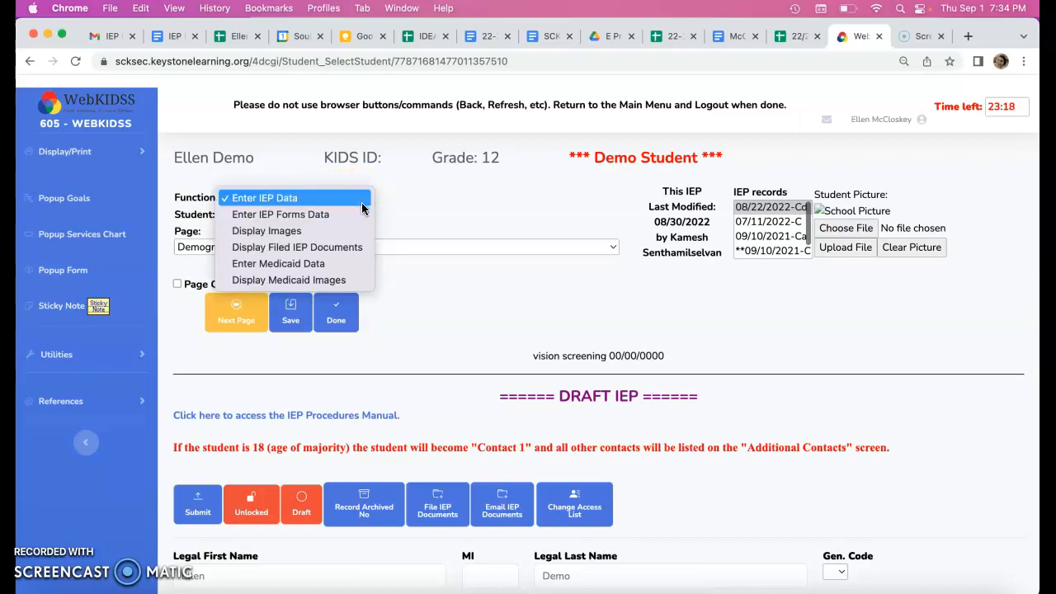
click(352, 234)
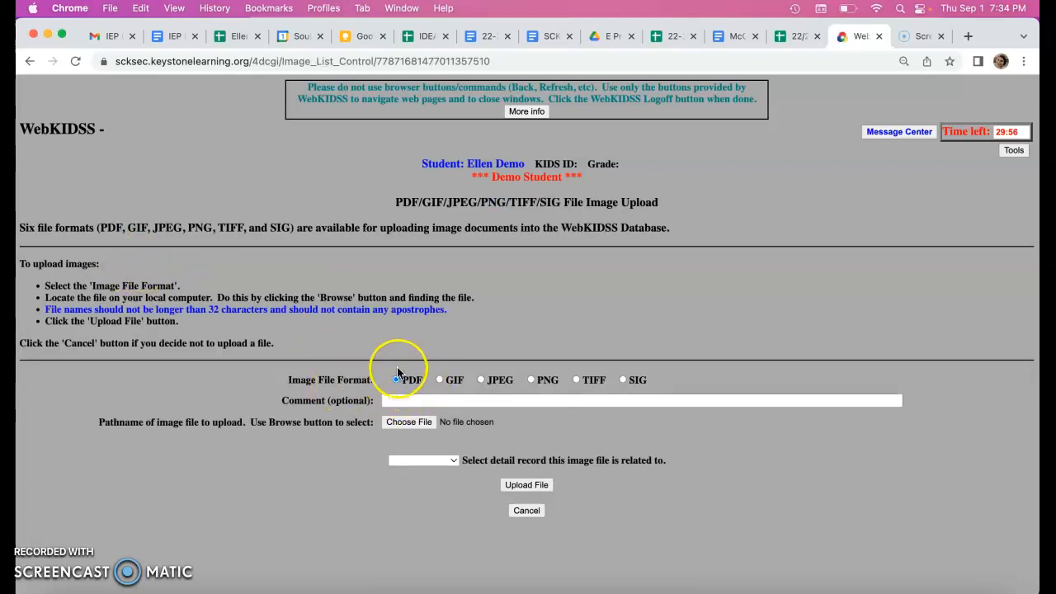
Step: Enter "IEP Packet 08/22/2022" as the comment for the PDF upload
click(418, 400)
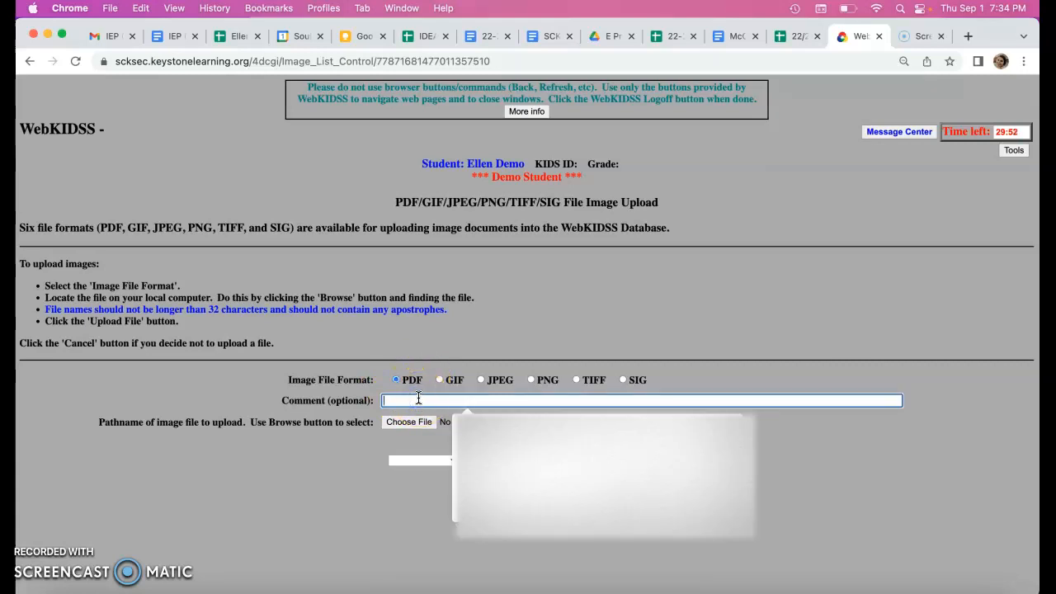
click(420, 399)
text(IEP )
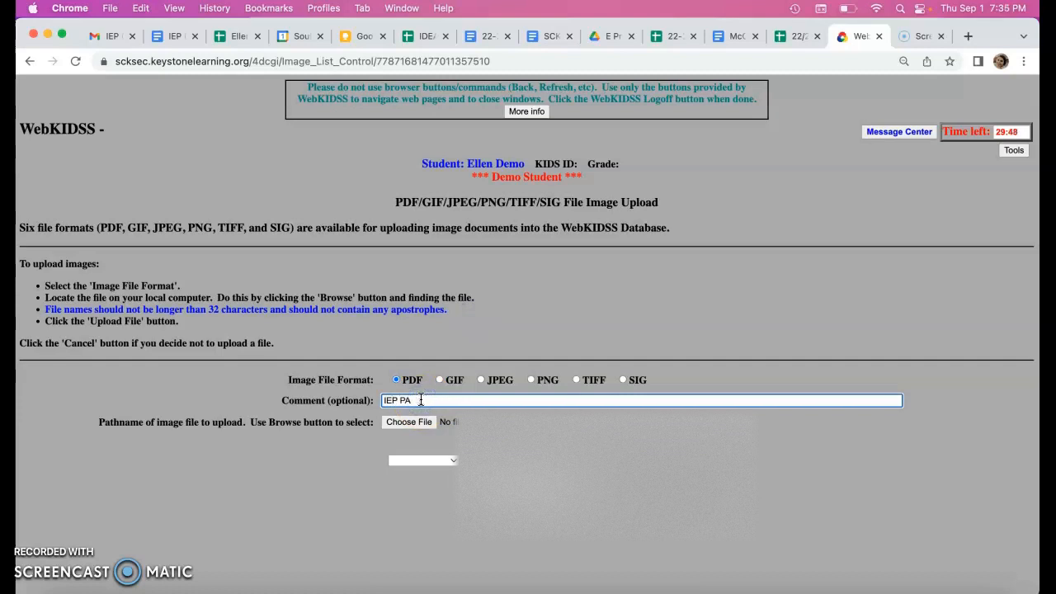
text(Packet 08/22/2022)
click(605, 419)
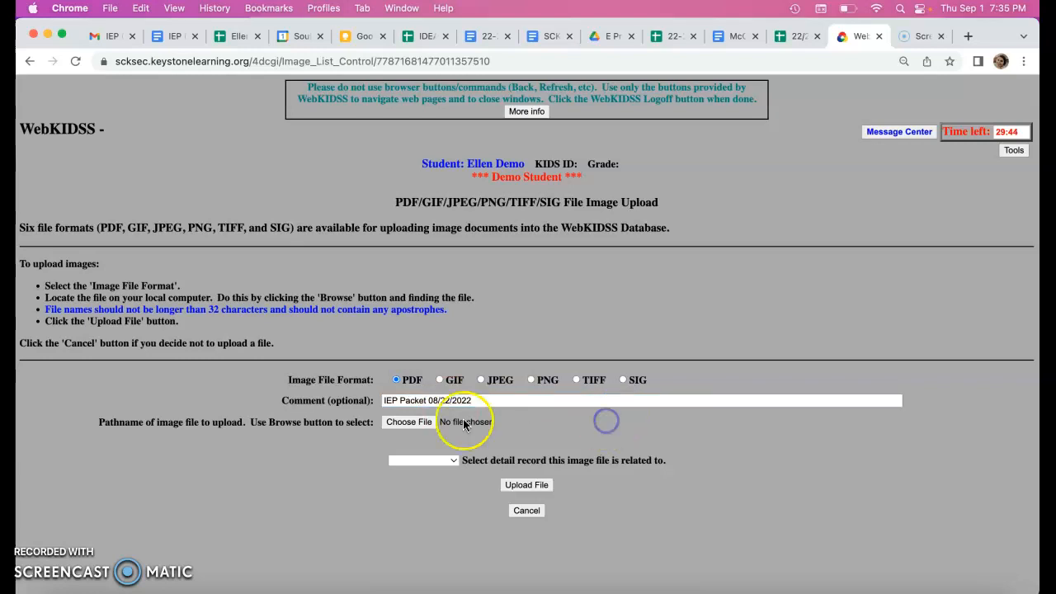
Step: Choose EDemo IEP Packet_08/22/2022.pdf from the Desktop folder as the file to upload
click(408, 422)
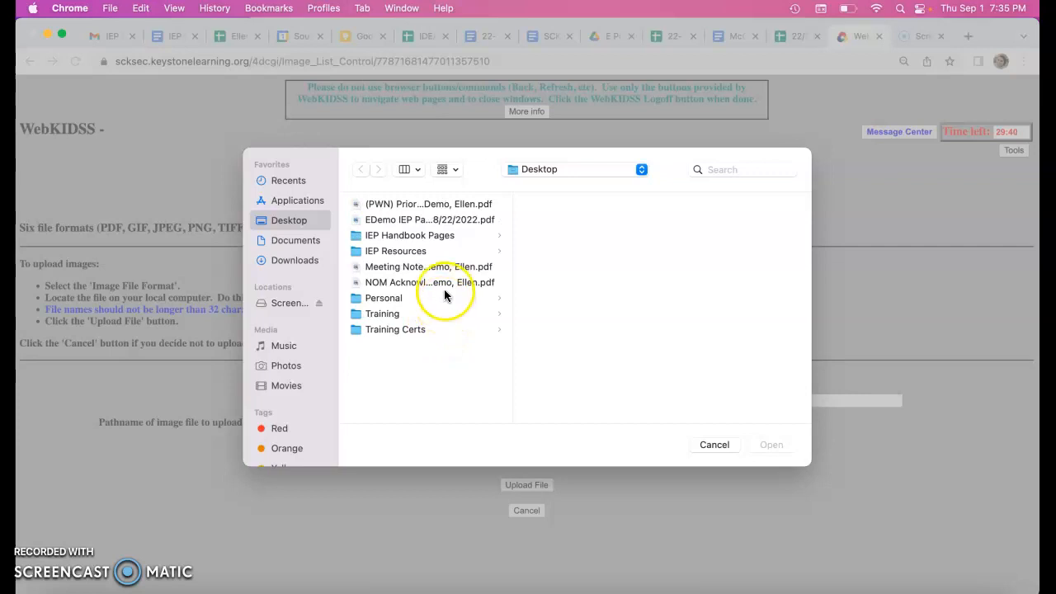
click(465, 220)
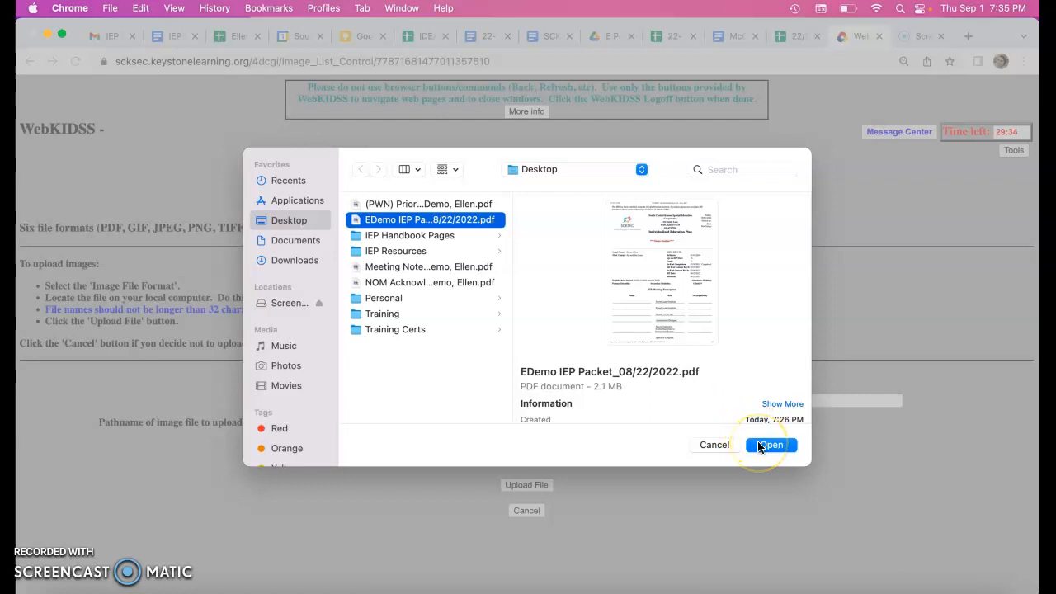
click(758, 447)
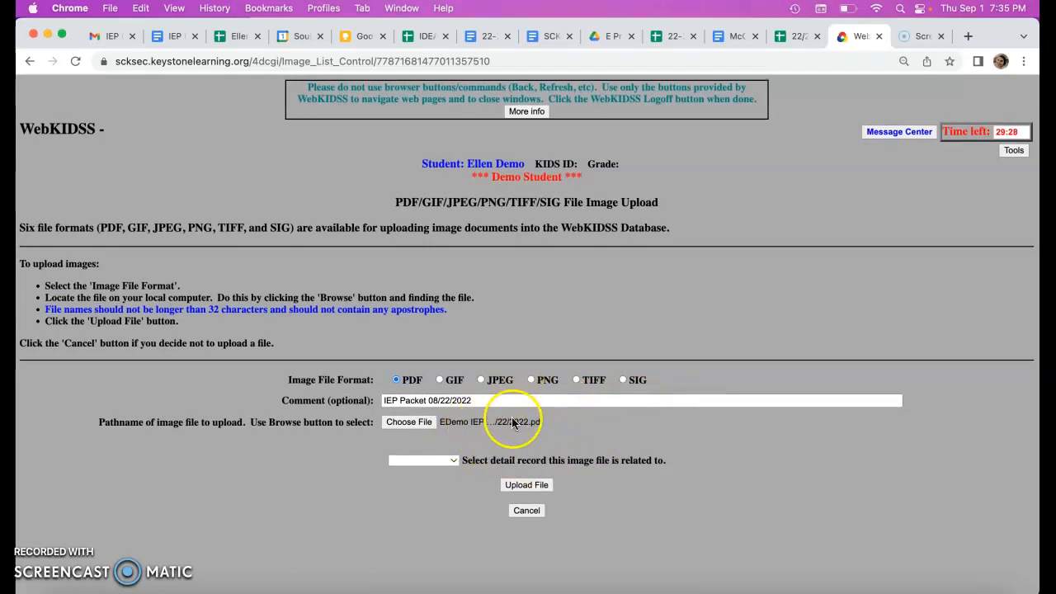
Step: Relate the image file to the 08/22/2022-Cd detail record
click(429, 460)
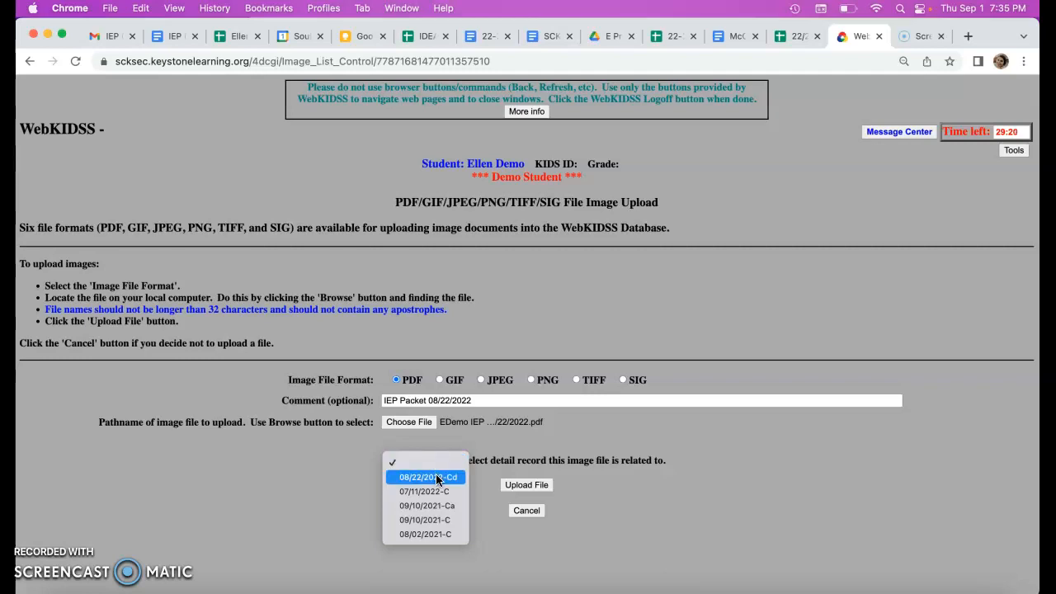
click(436, 477)
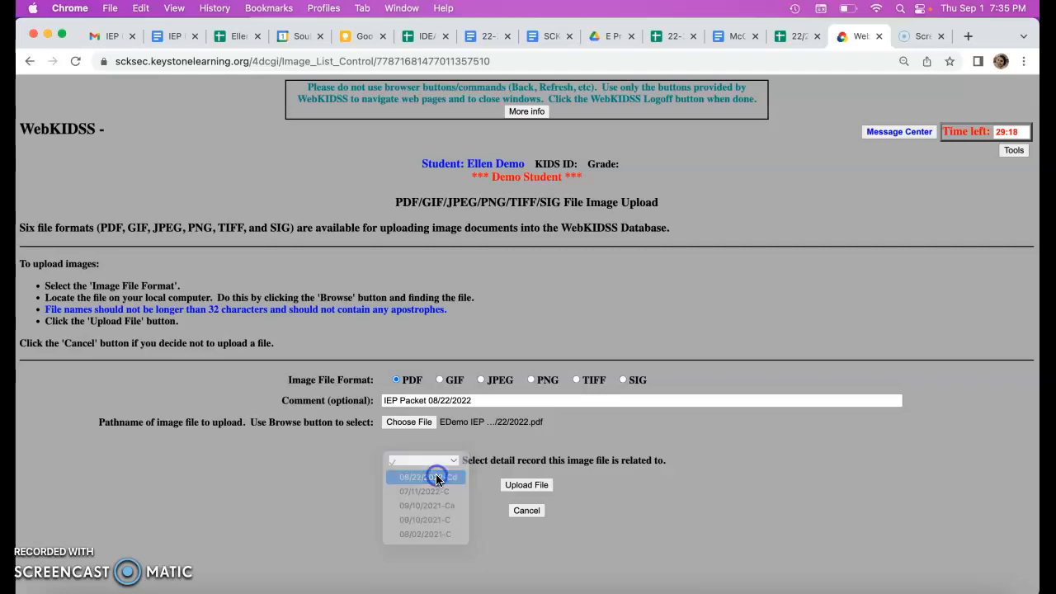
click(482, 429)
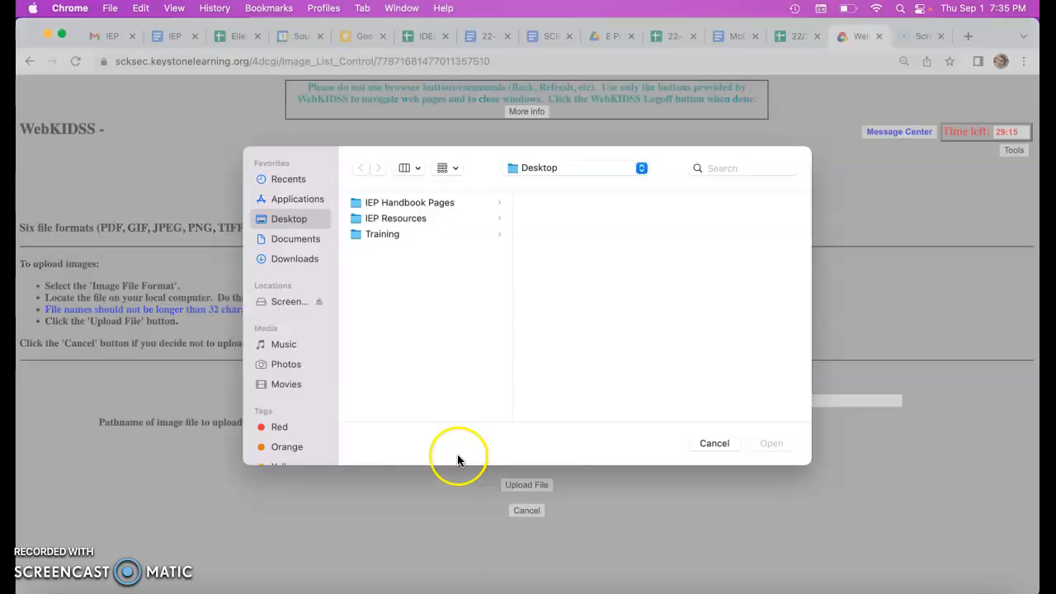
click(714, 443)
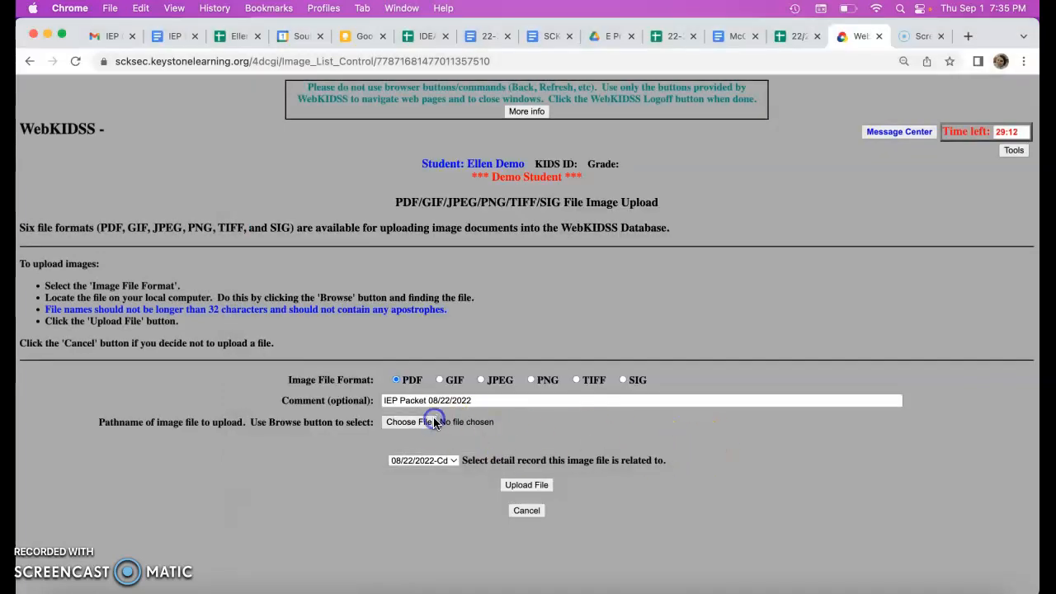
Step: Select EDemo IEP Packet_08/22/2022.pdf from the Desktop folder for the image upload and upload the file
click(435, 422)
click(436, 219)
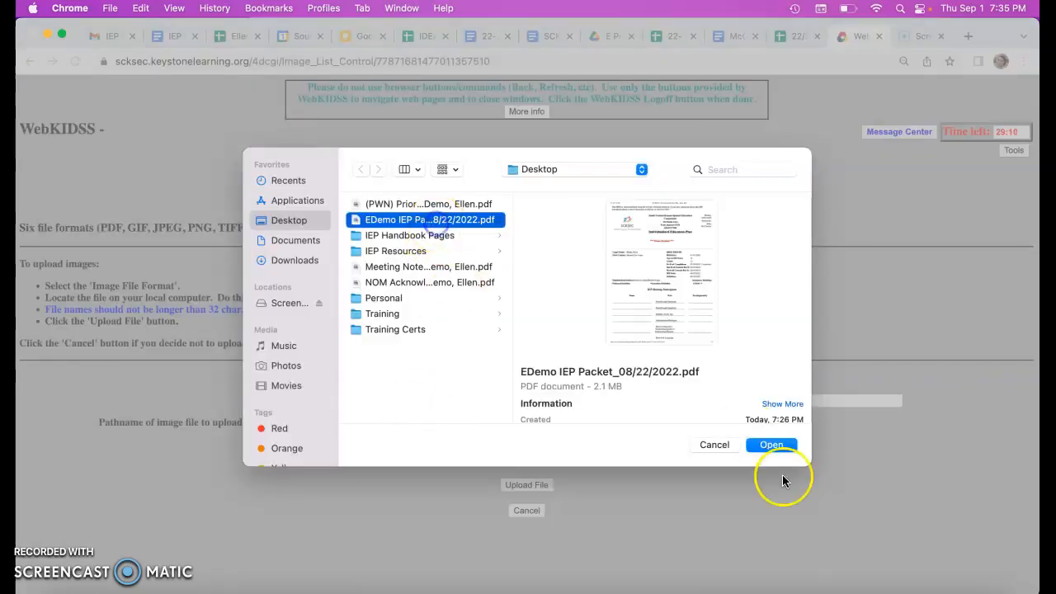
click(769, 444)
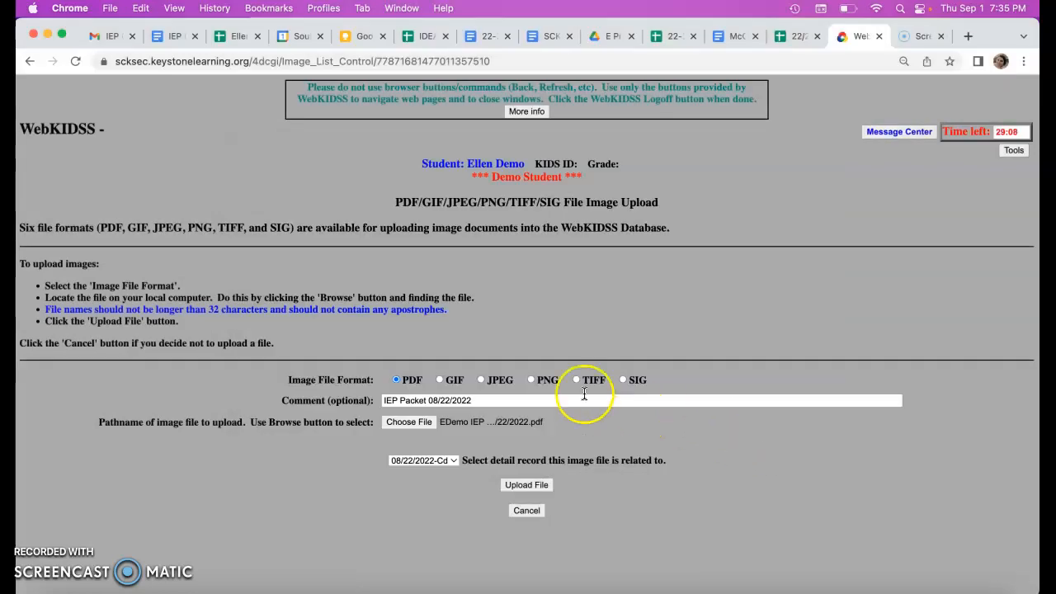
click(512, 485)
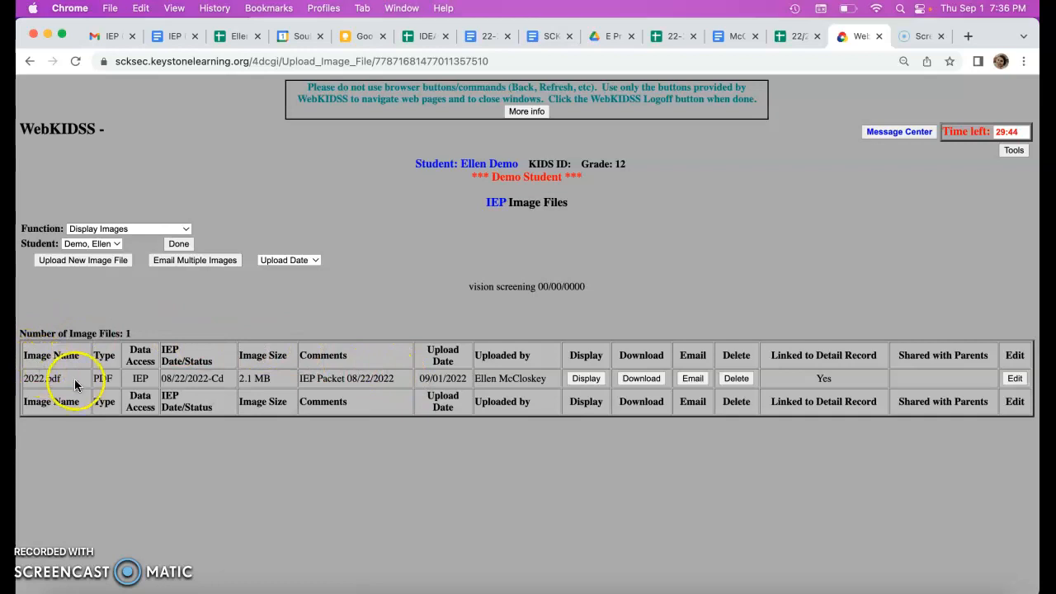
Step: Check the uploaded packet's entry in the image list, display its PDF to review the pages, and close the preview
drag(318, 378, 395, 381)
click(438, 454)
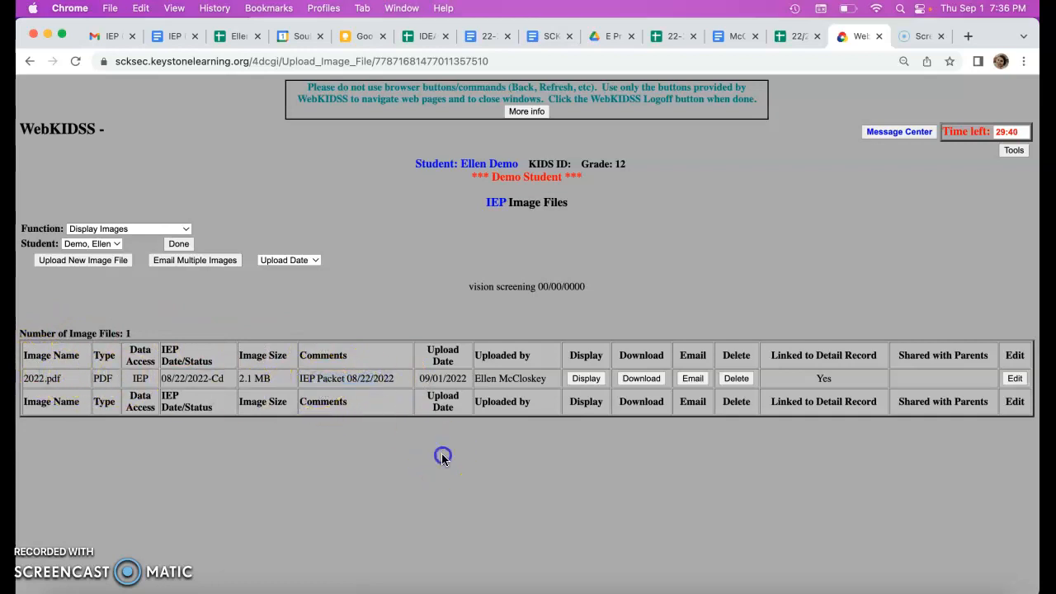
click(579, 379)
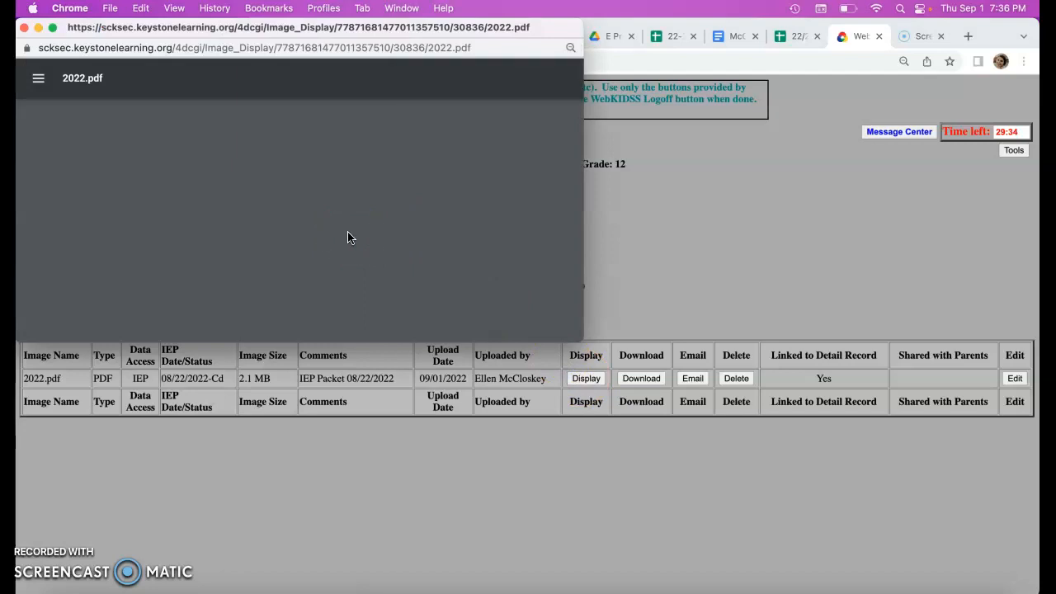
scroll(349, 238, down, 20)
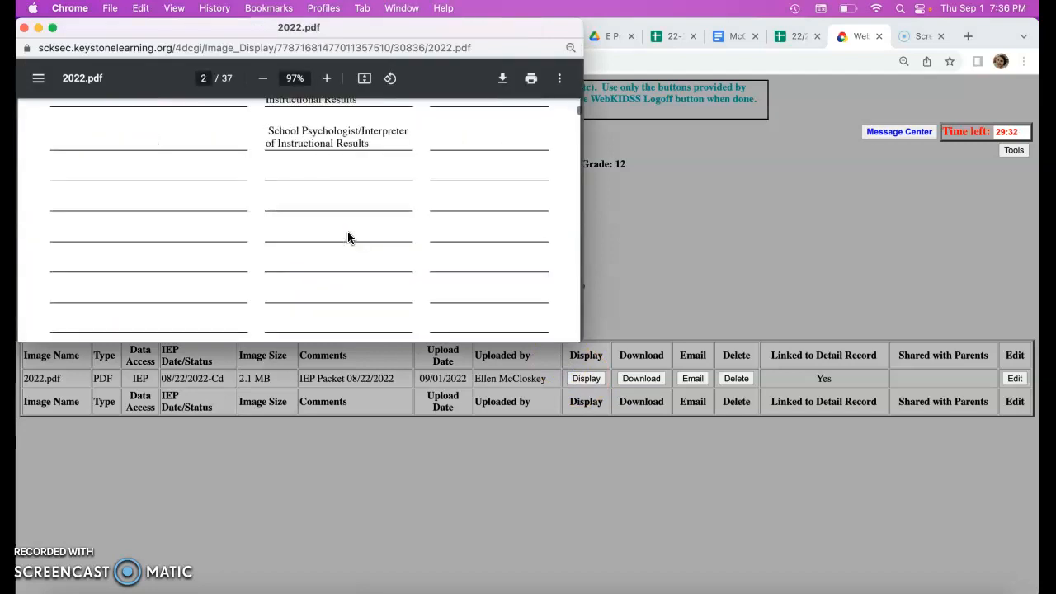
scroll(347, 237, down, 20)
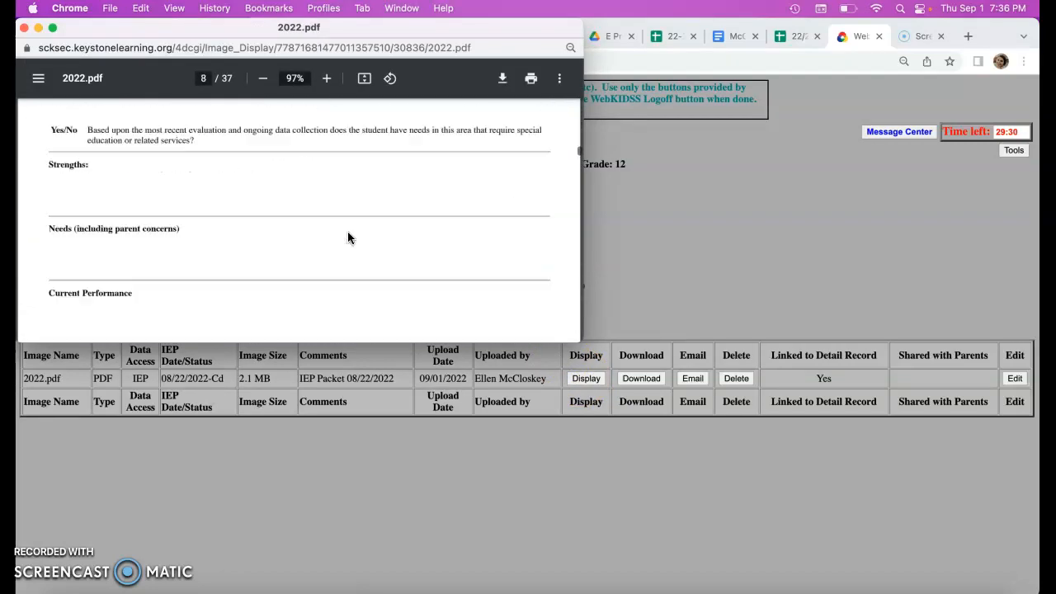
scroll(348, 237, down, 20)
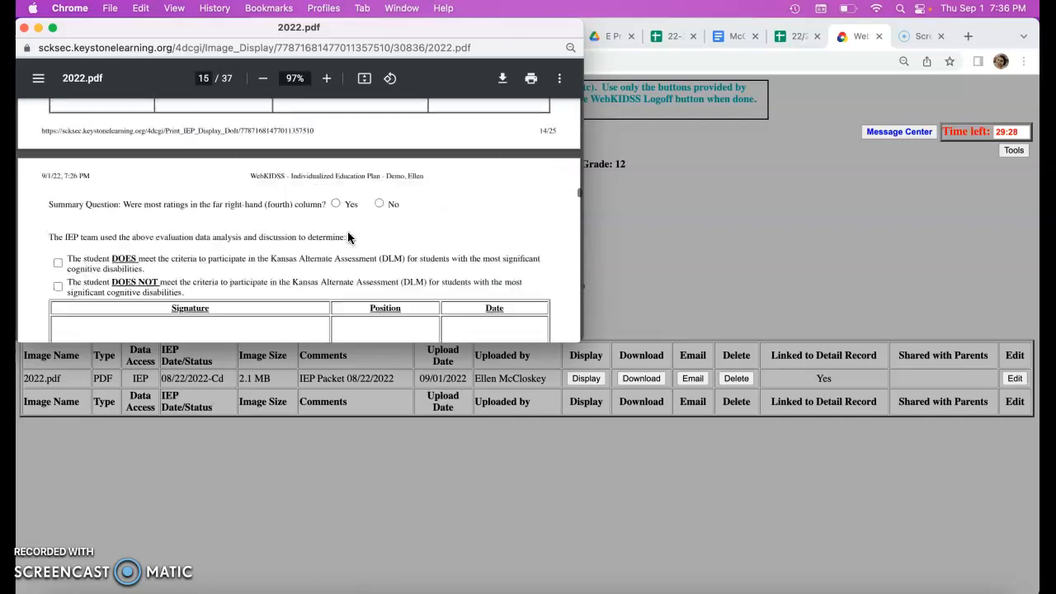
scroll(347, 237, down, 20)
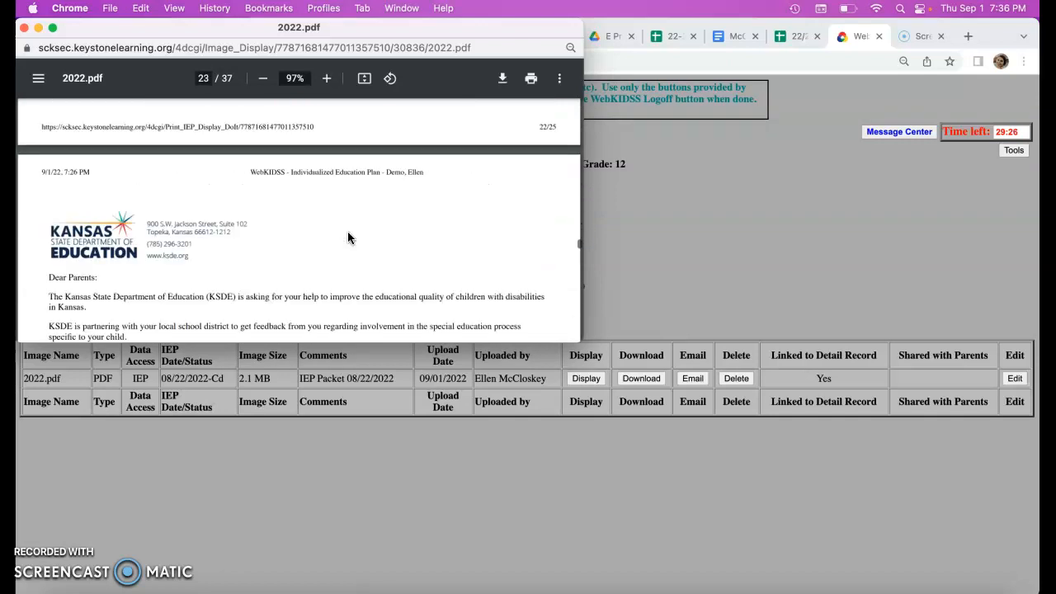
scroll(347, 237, down, 20)
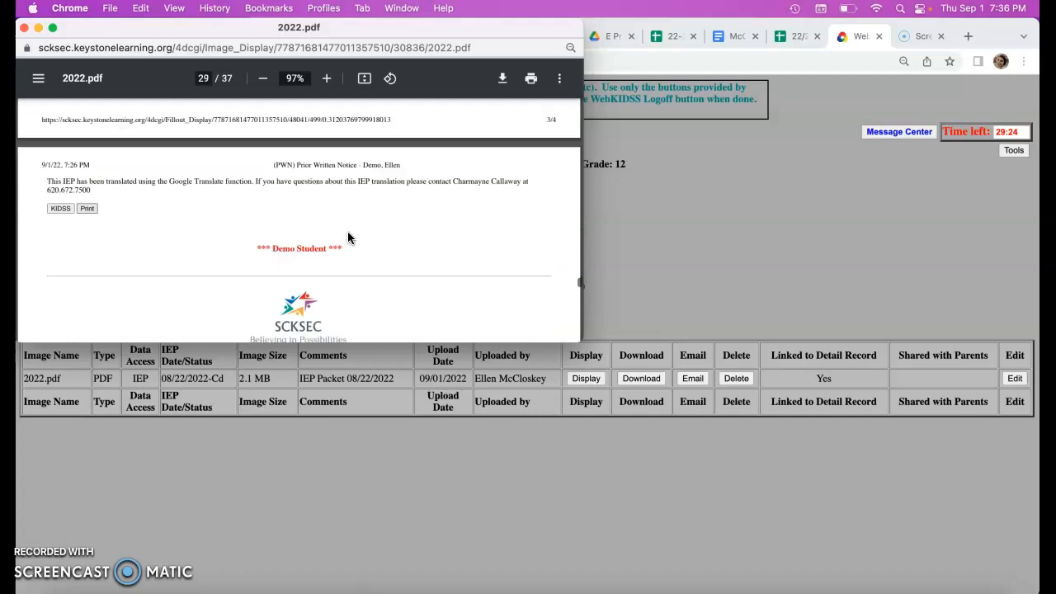
click(224, 141)
click(24, 27)
click(377, 292)
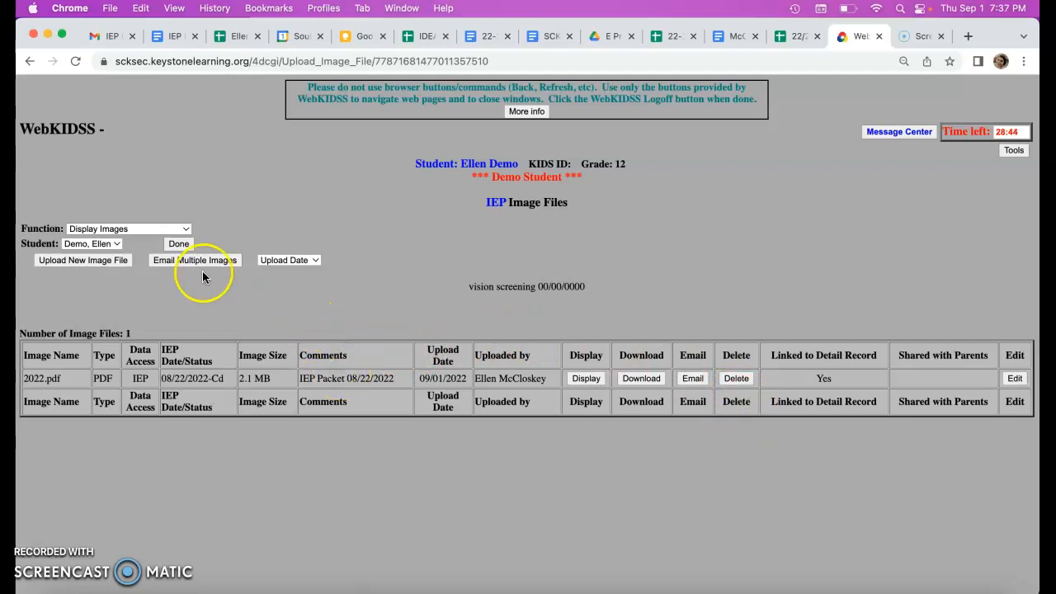
Step: Change the student's function from Display Images to Enter IEP Data
click(155, 238)
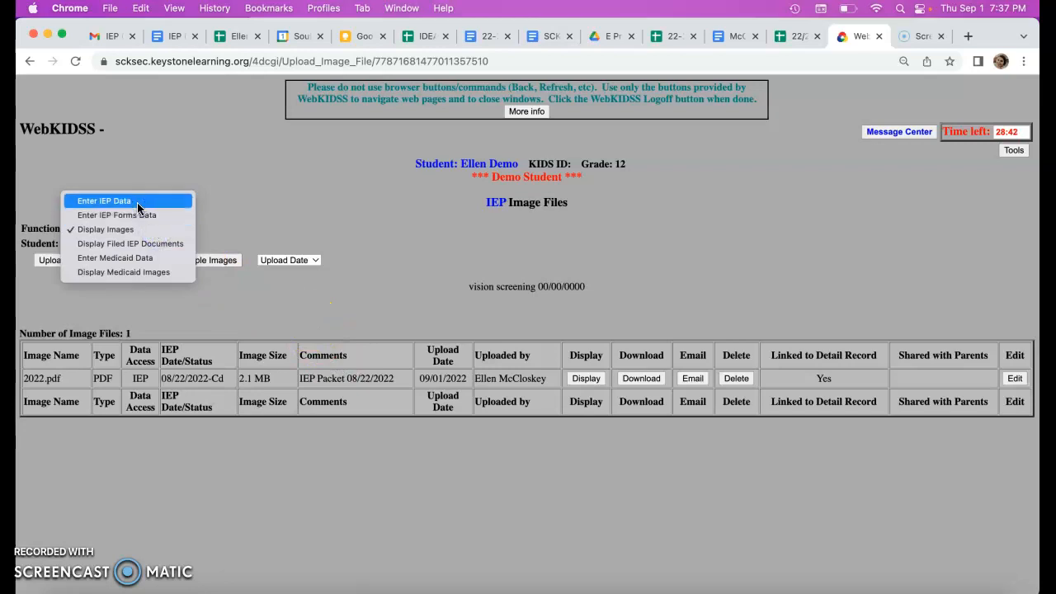
click(138, 207)
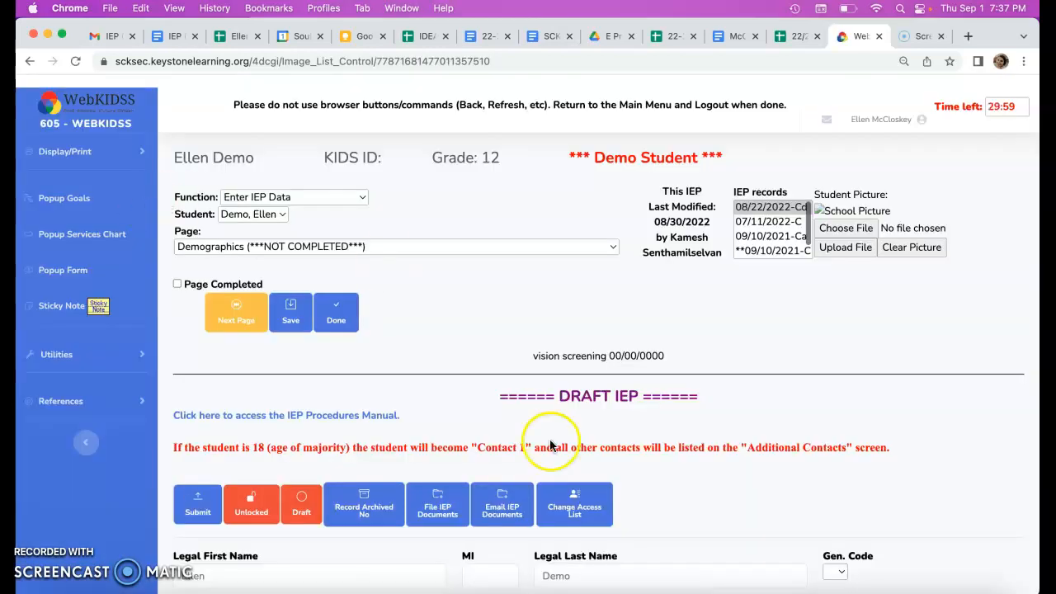
scroll(551, 446, down, 1)
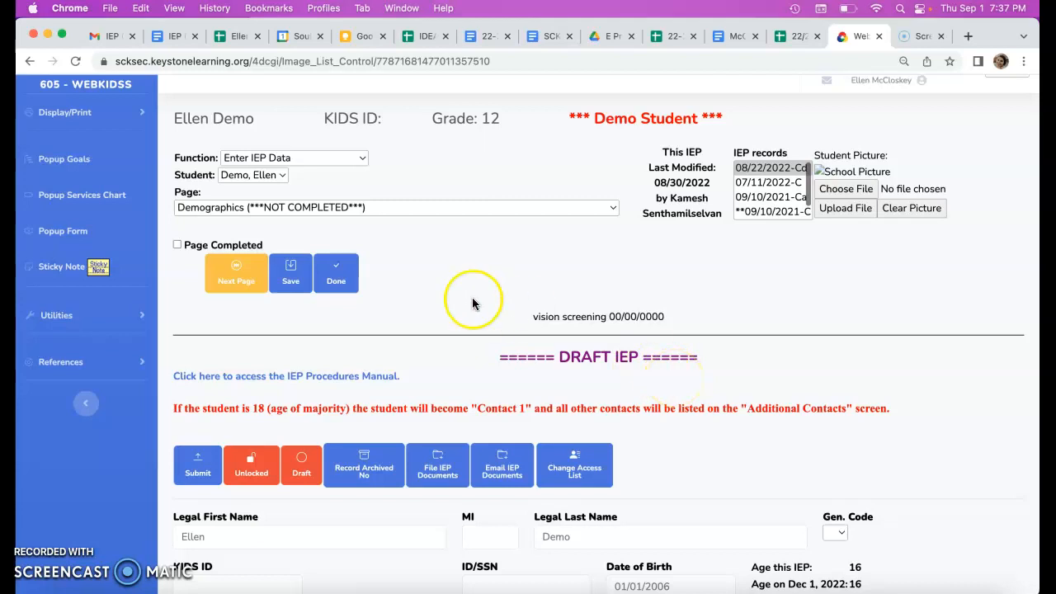
Step: Review the student's full list of verifications for the 08/22/2022-Cd record and close it
click(93, 319)
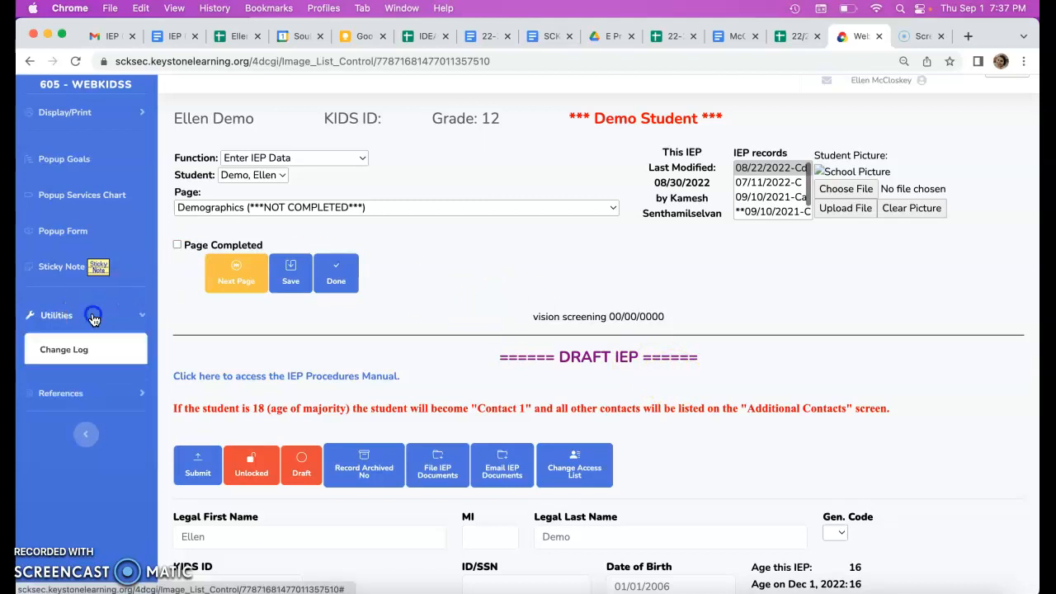
click(74, 370)
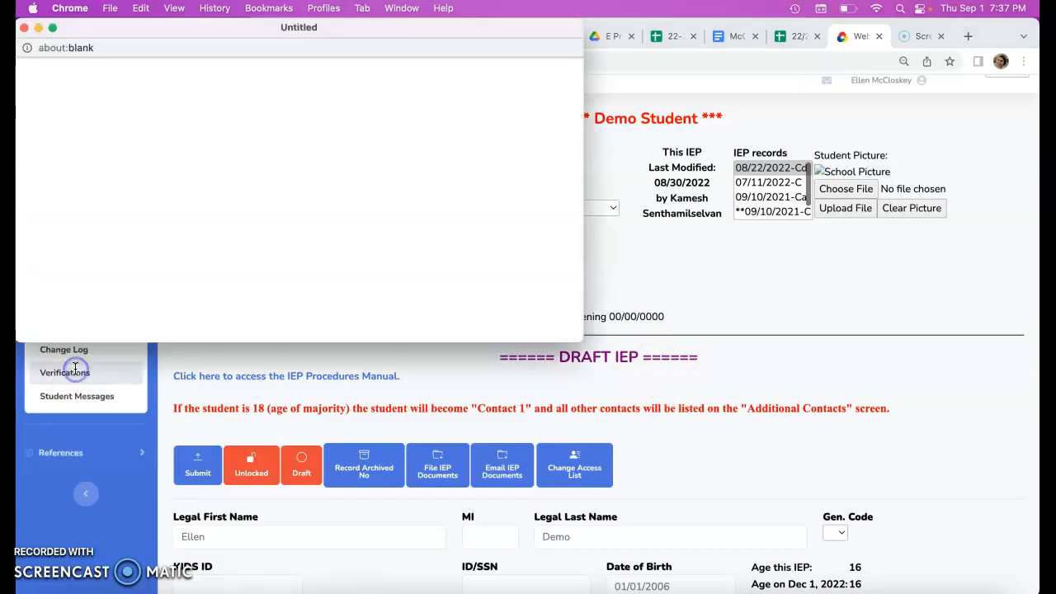
scroll(405, 289, down, 3)
scroll(405, 293, down, 3)
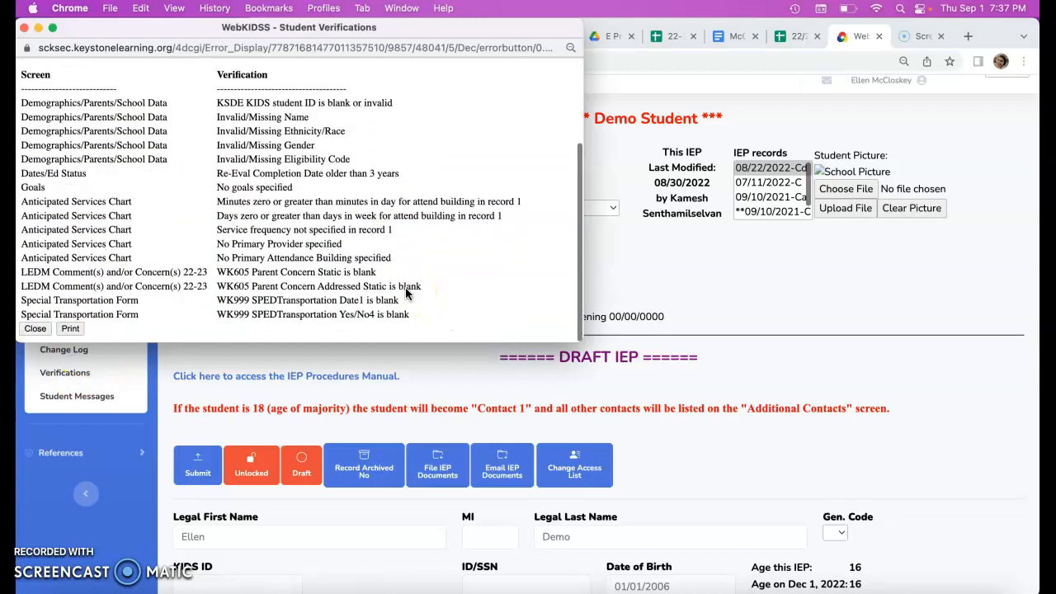
scroll(405, 293, up, 2)
scroll(405, 287, up, 3)
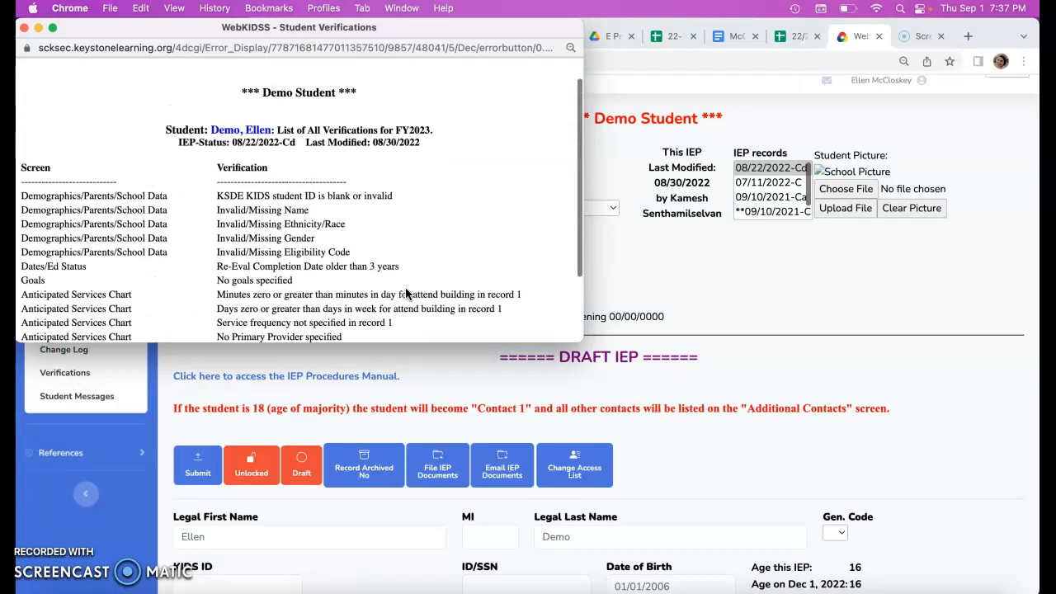
click(24, 27)
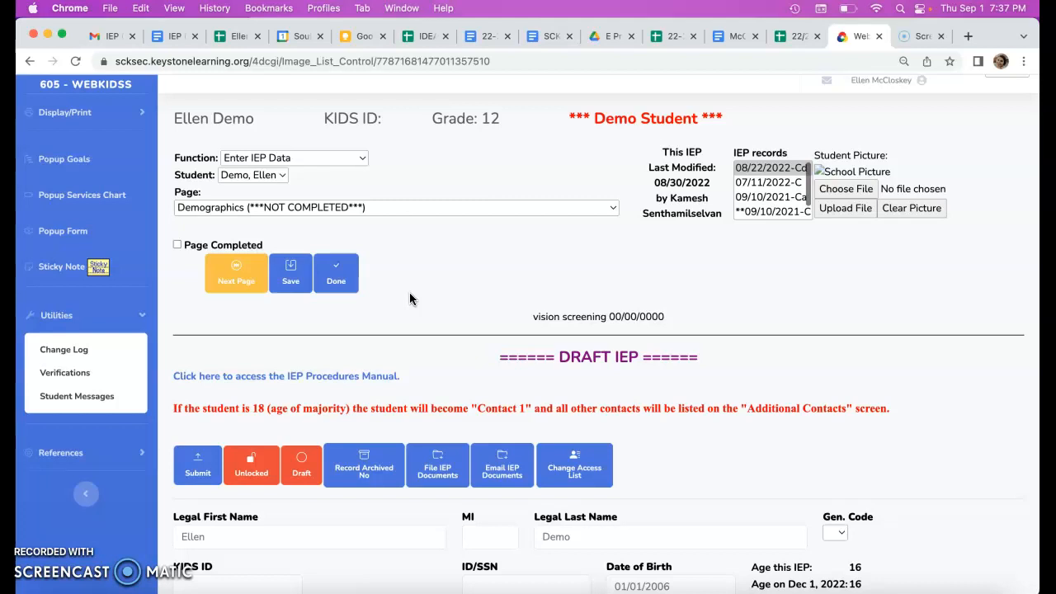
click(134, 316)
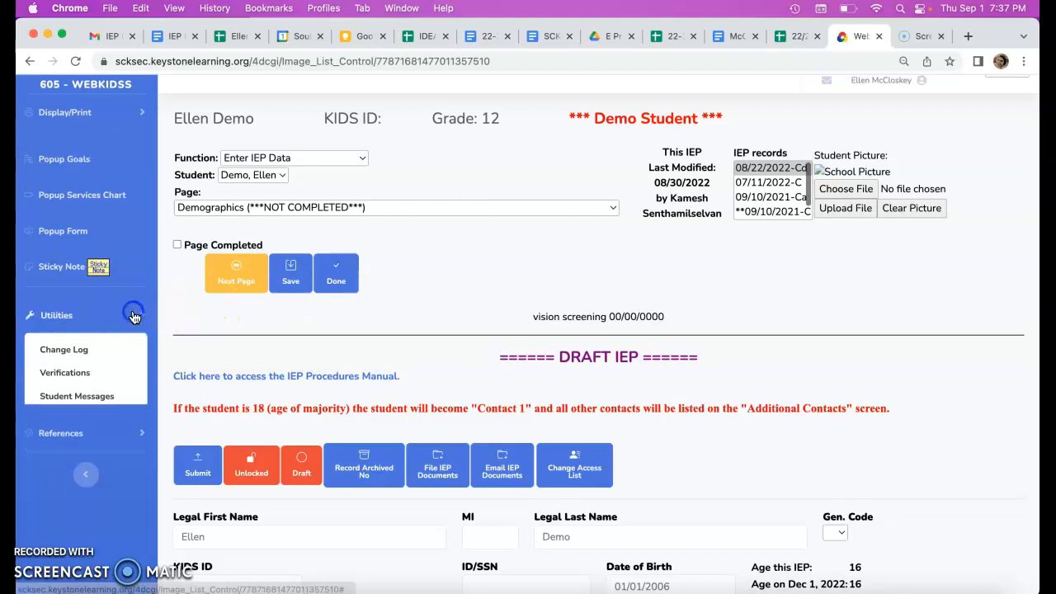
click(424, 311)
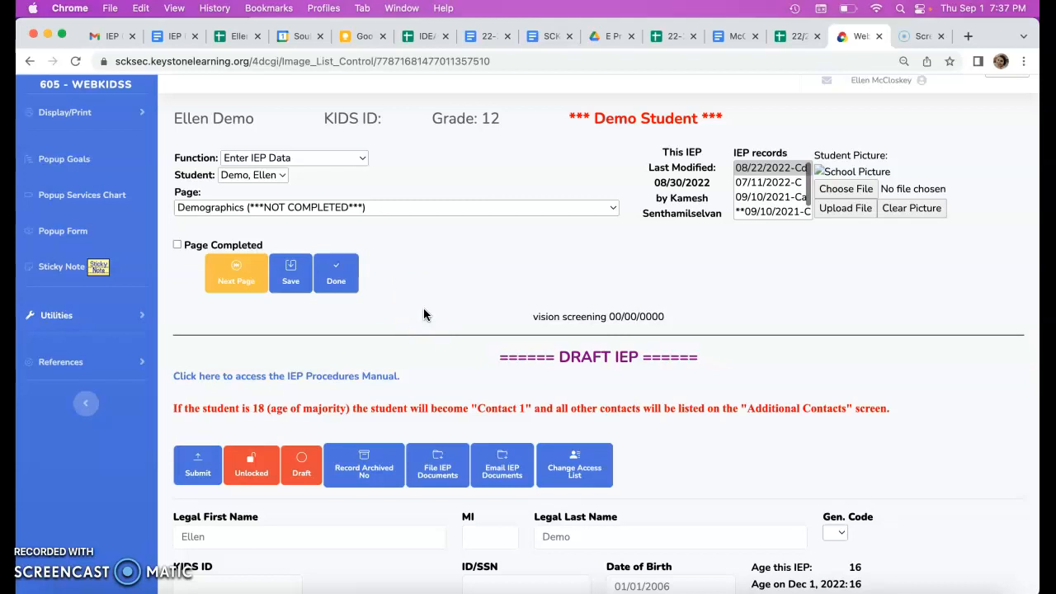
Step: Examine the Draft IEP heading and the record's submission controls on the Demographics page
scroll(423, 315, up, 2)
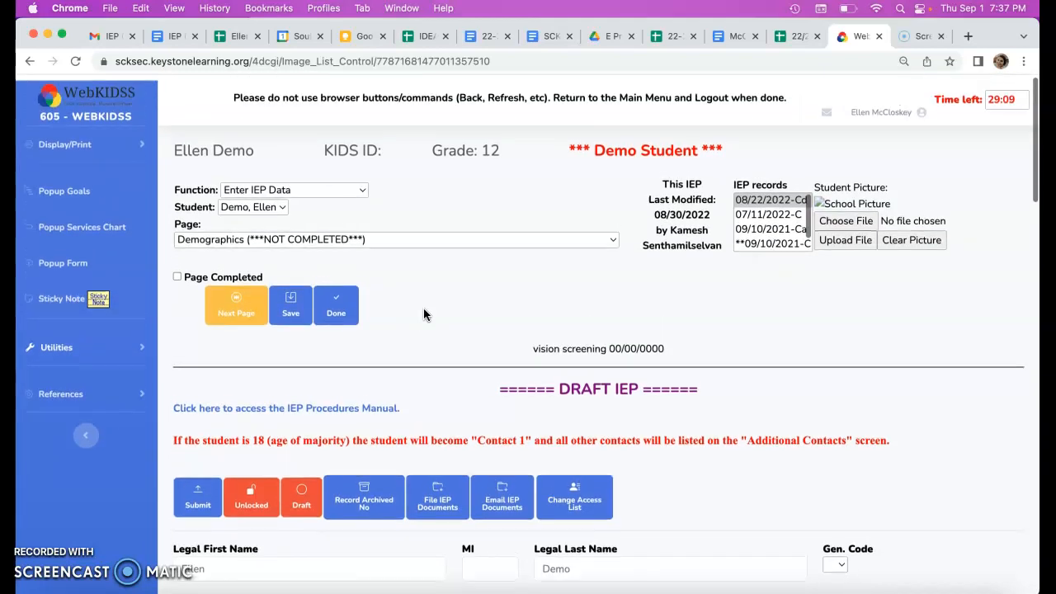
scroll(423, 314, down, 3)
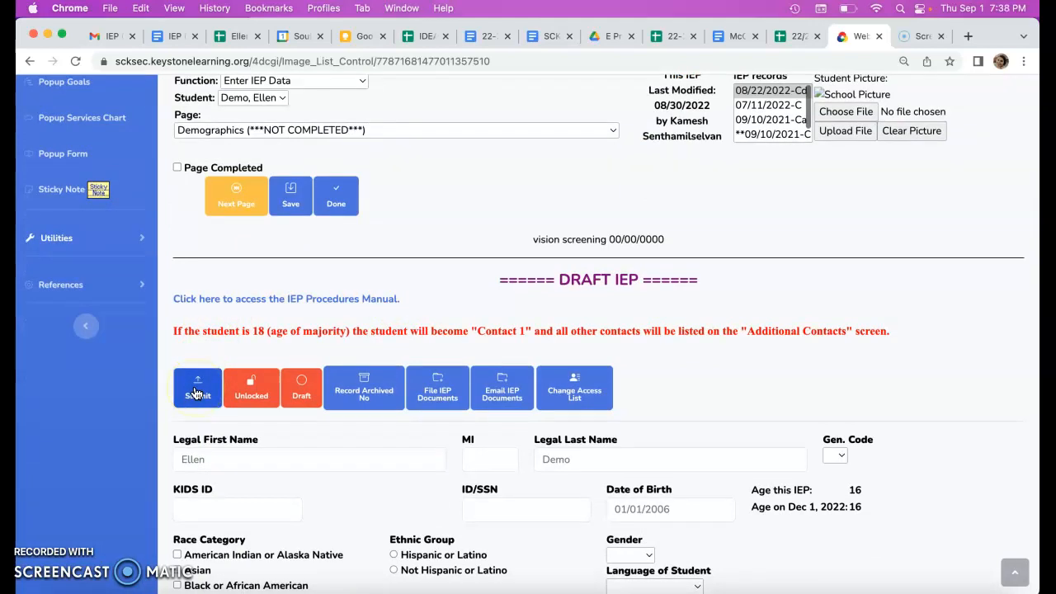
drag(503, 279, 723, 288)
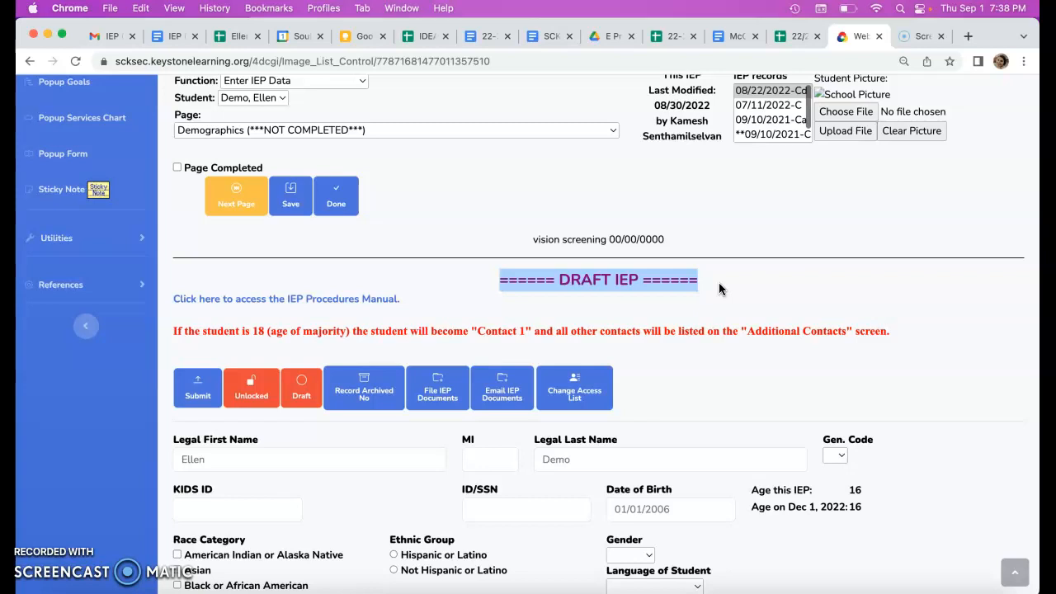
click(701, 280)
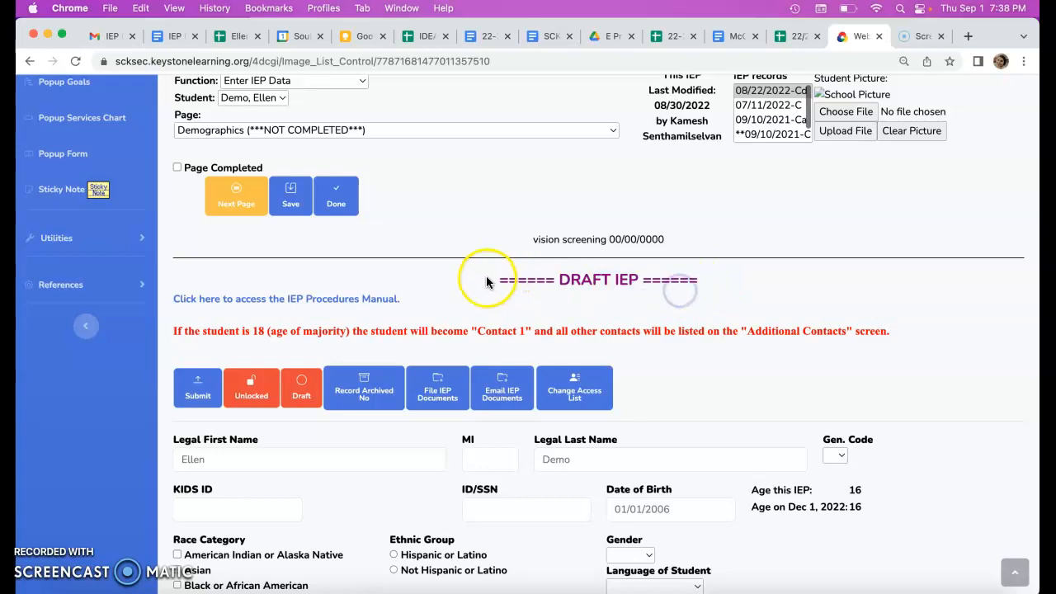
drag(483, 283, 720, 285)
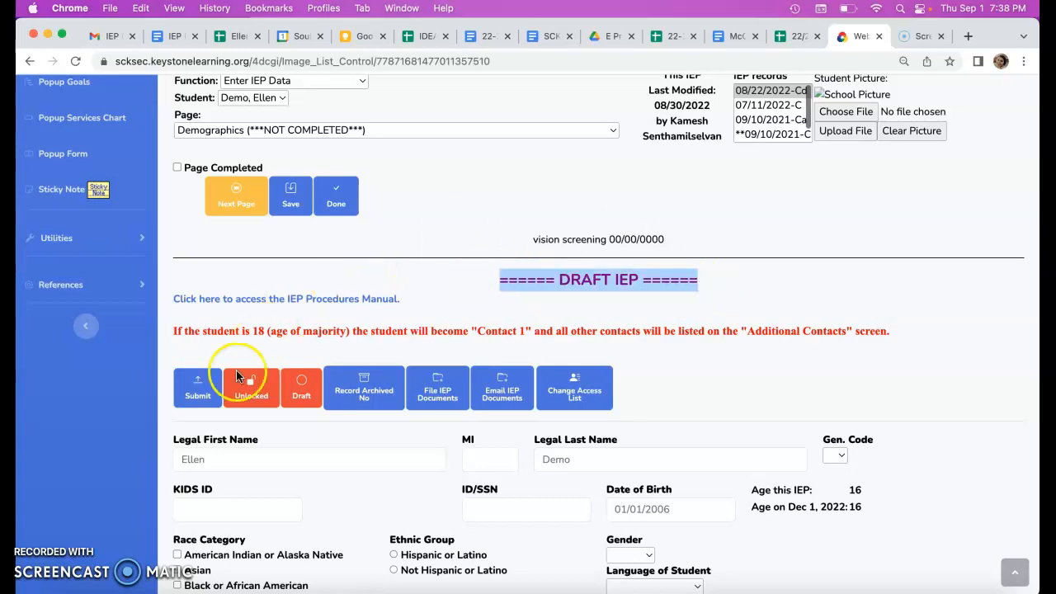
click(215, 410)
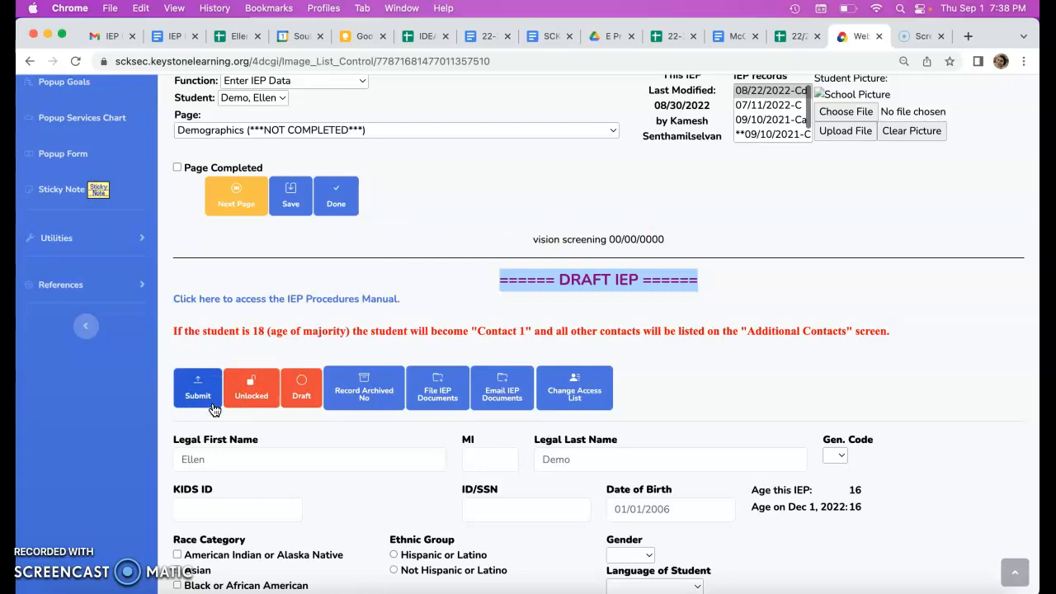
click(605, 294)
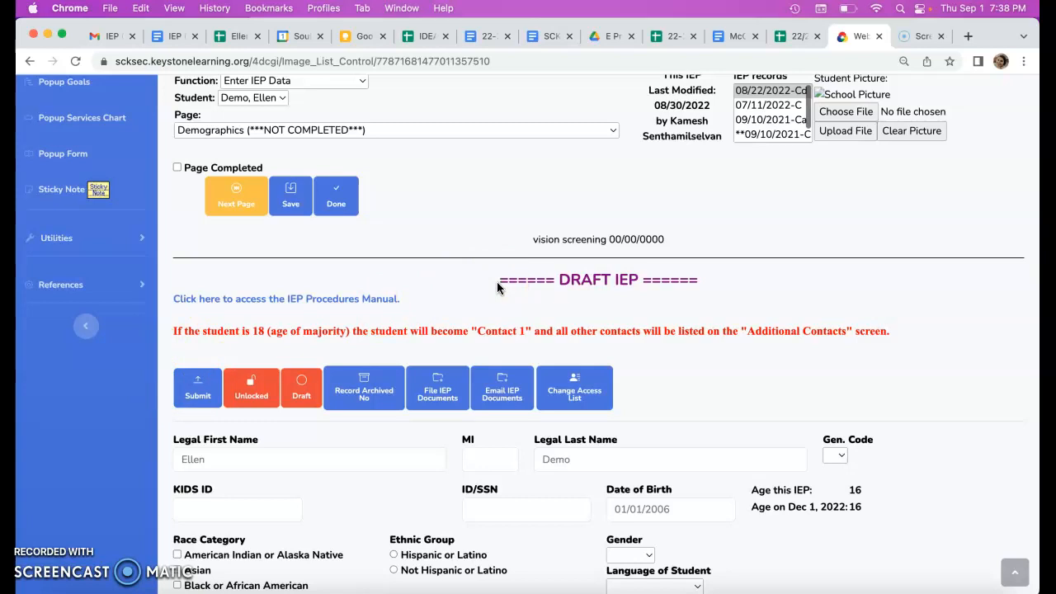
drag(497, 287, 752, 291)
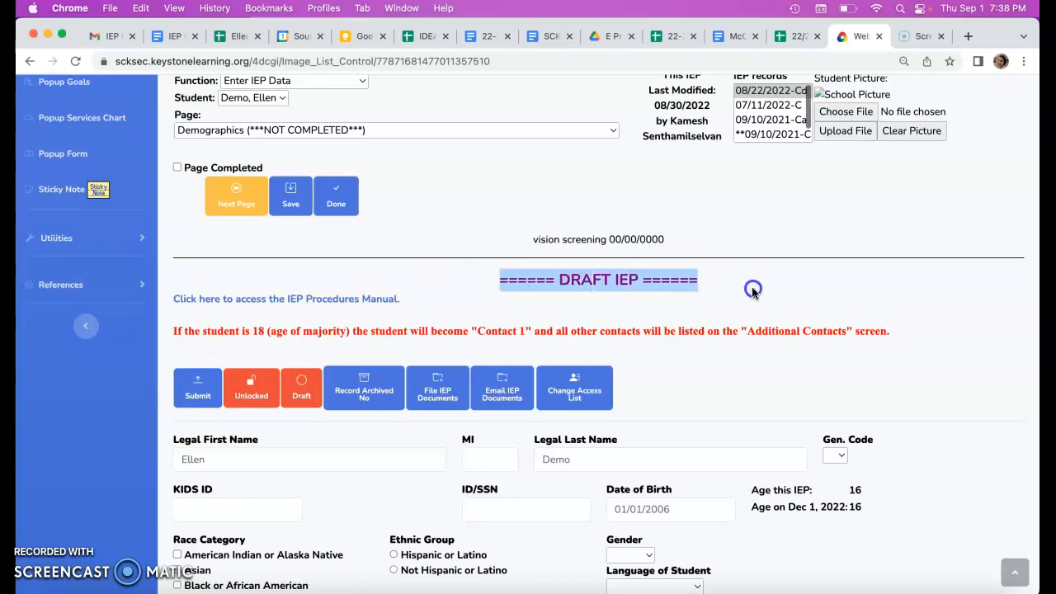
click(752, 290)
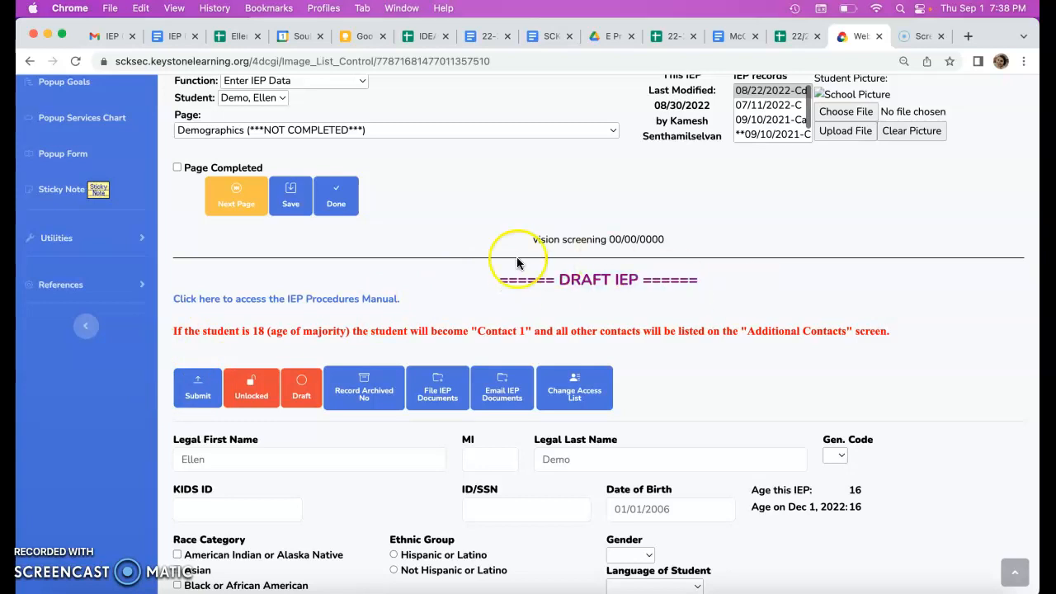
Step: Submit the student's 08/22/2022-Cd draft IEP and check the lock message and IEP record status
click(196, 394)
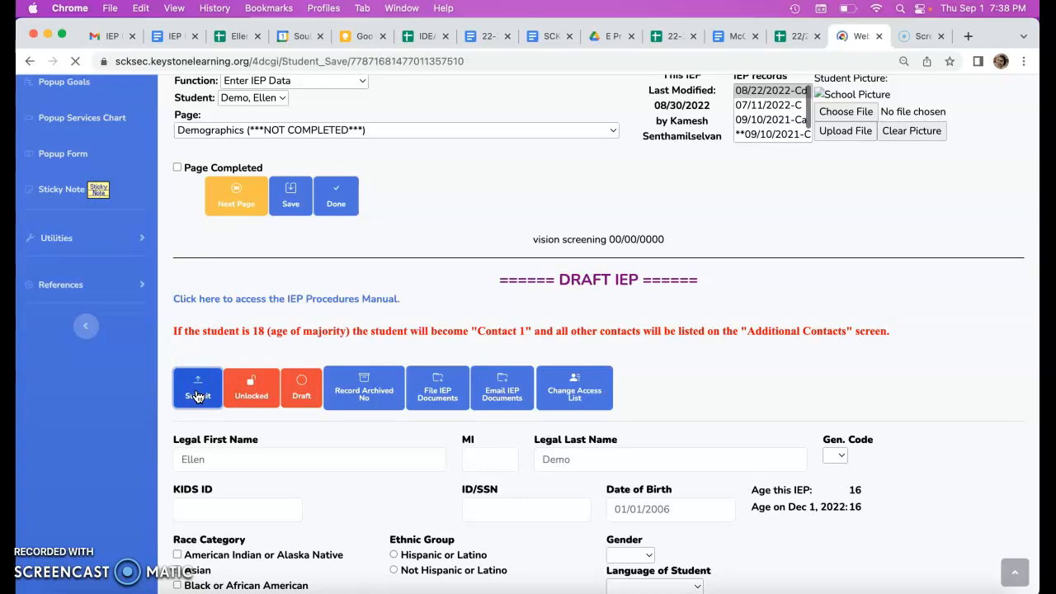
scroll(518, 355, down, 1)
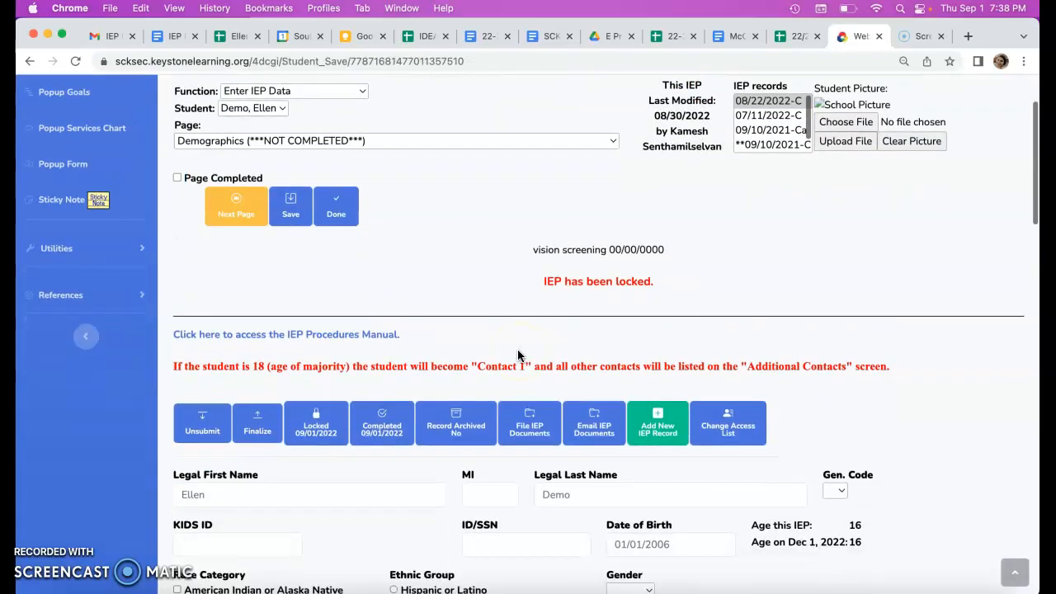
drag(533, 265, 684, 275)
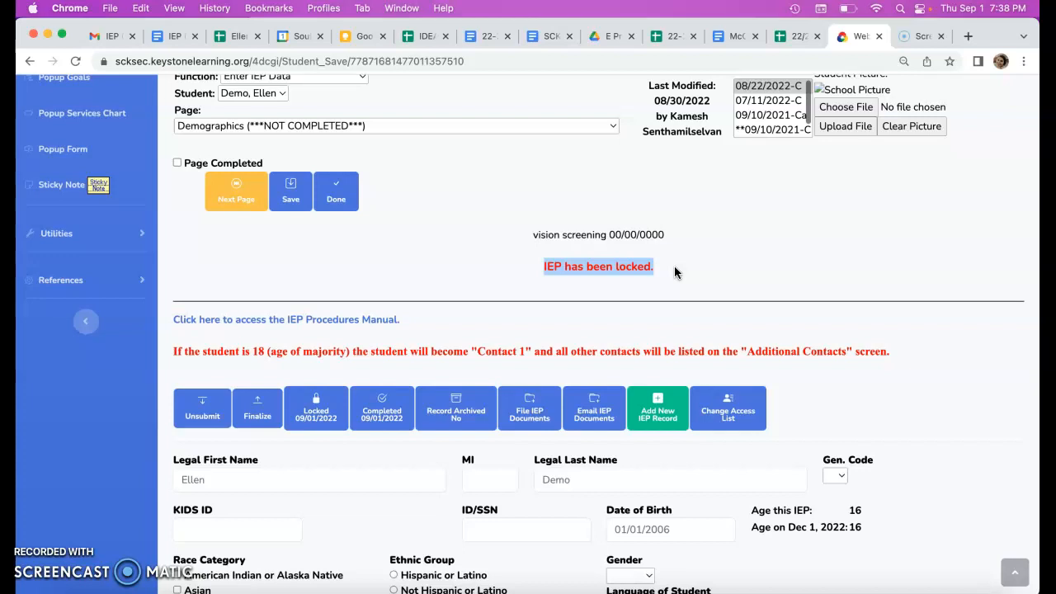
scroll(675, 273, up, 3)
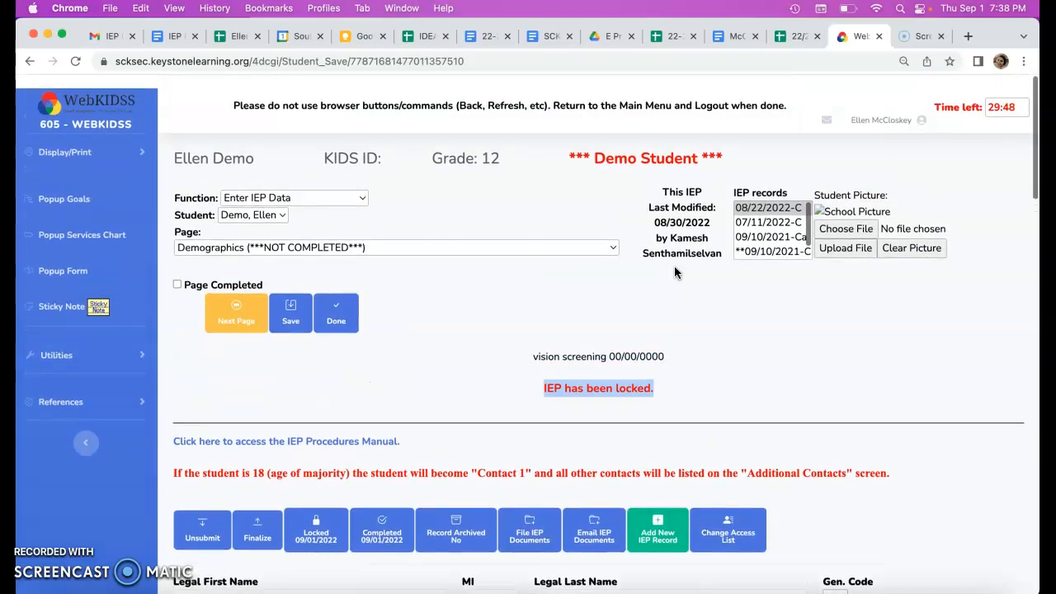
click(677, 386)
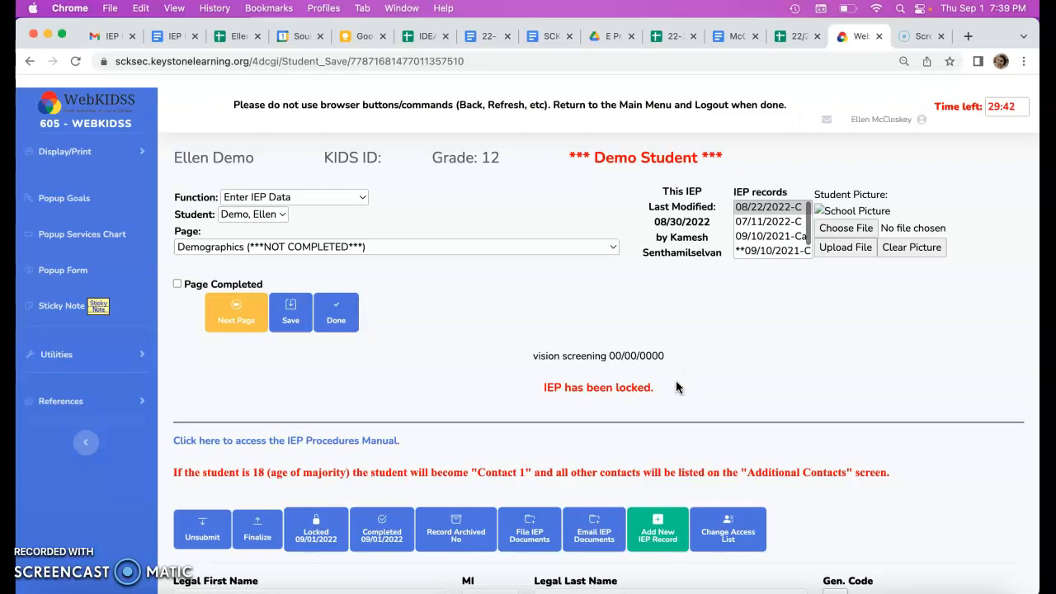
scroll(676, 386, down, 2)
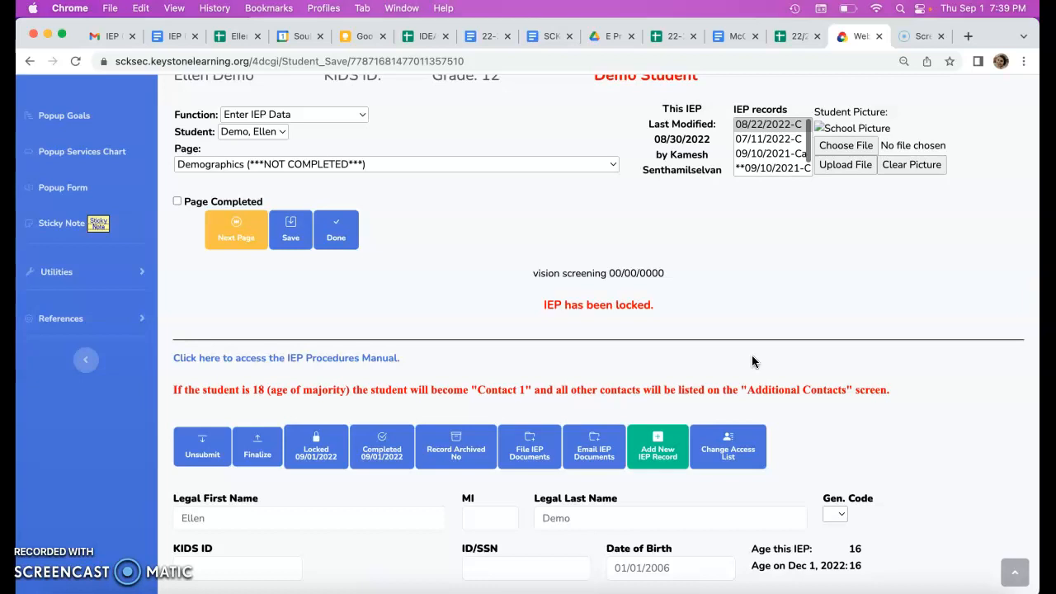
scroll(474, 212, down, 2)
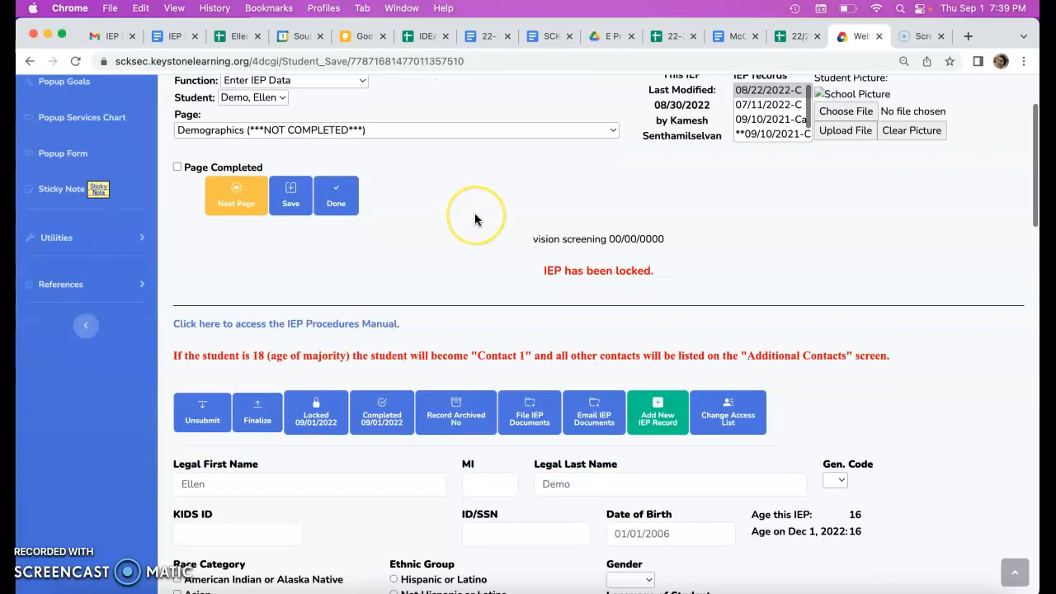
scroll(474, 219, up, 5)
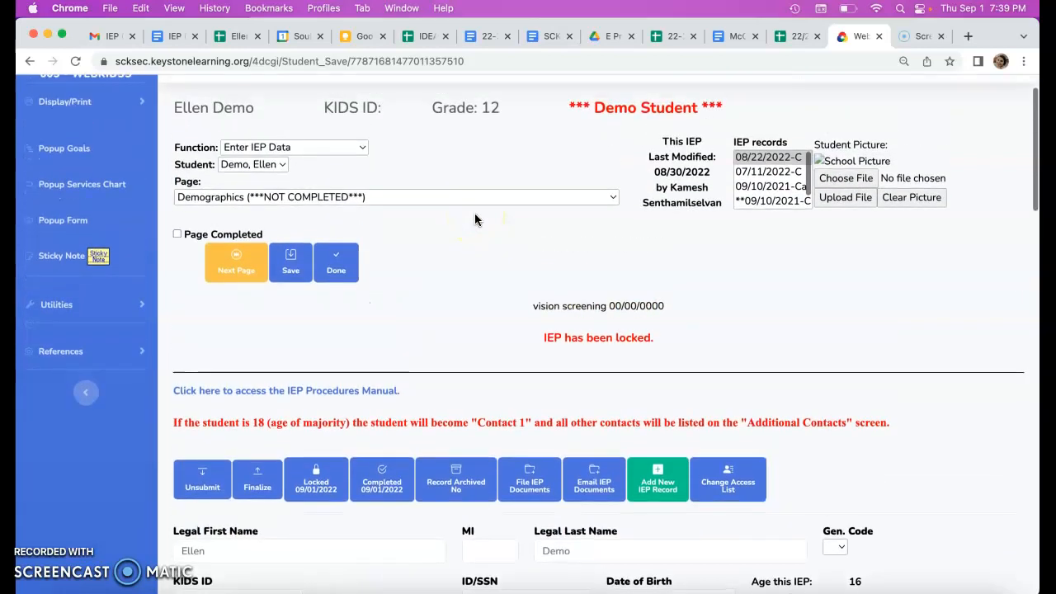